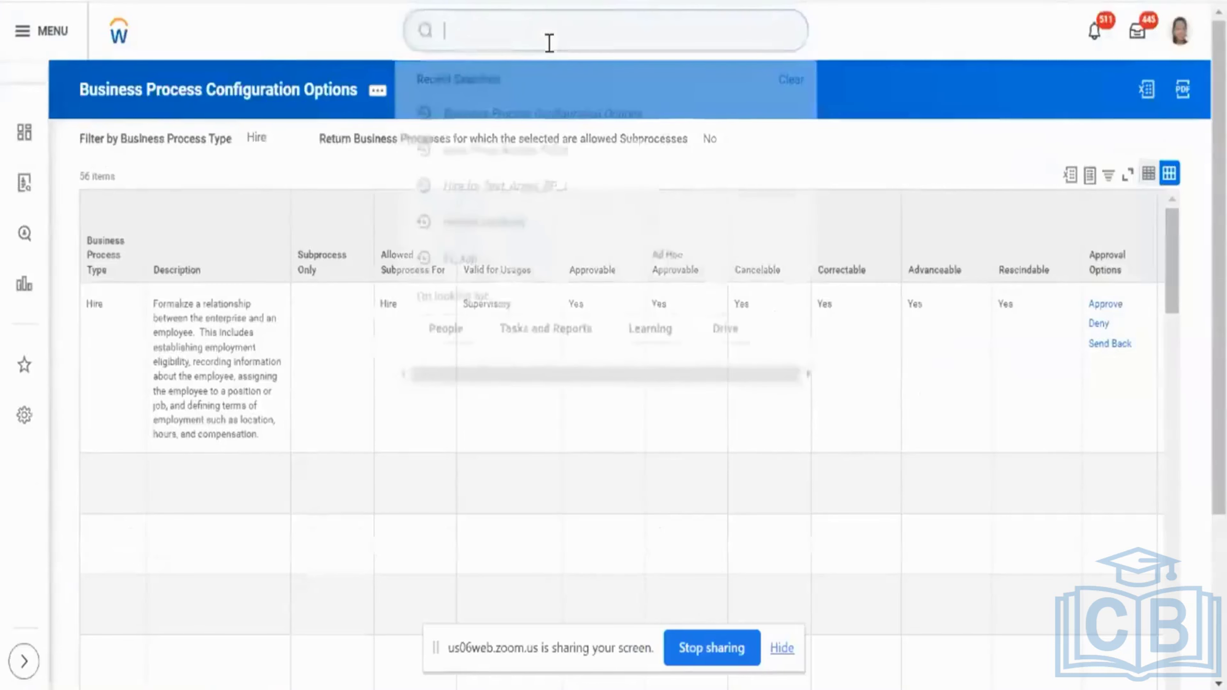
Step: Search for Hire business process definitions with "bp: hire"
type("bp: h")
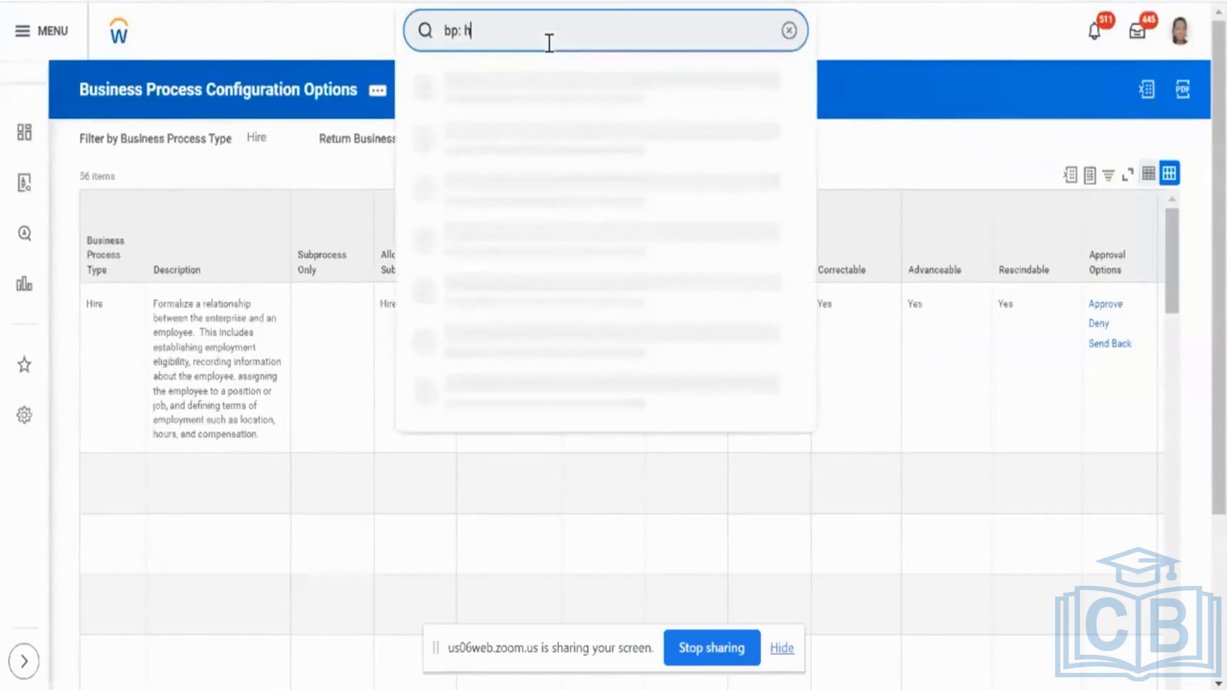
type("ire")
key("Return")
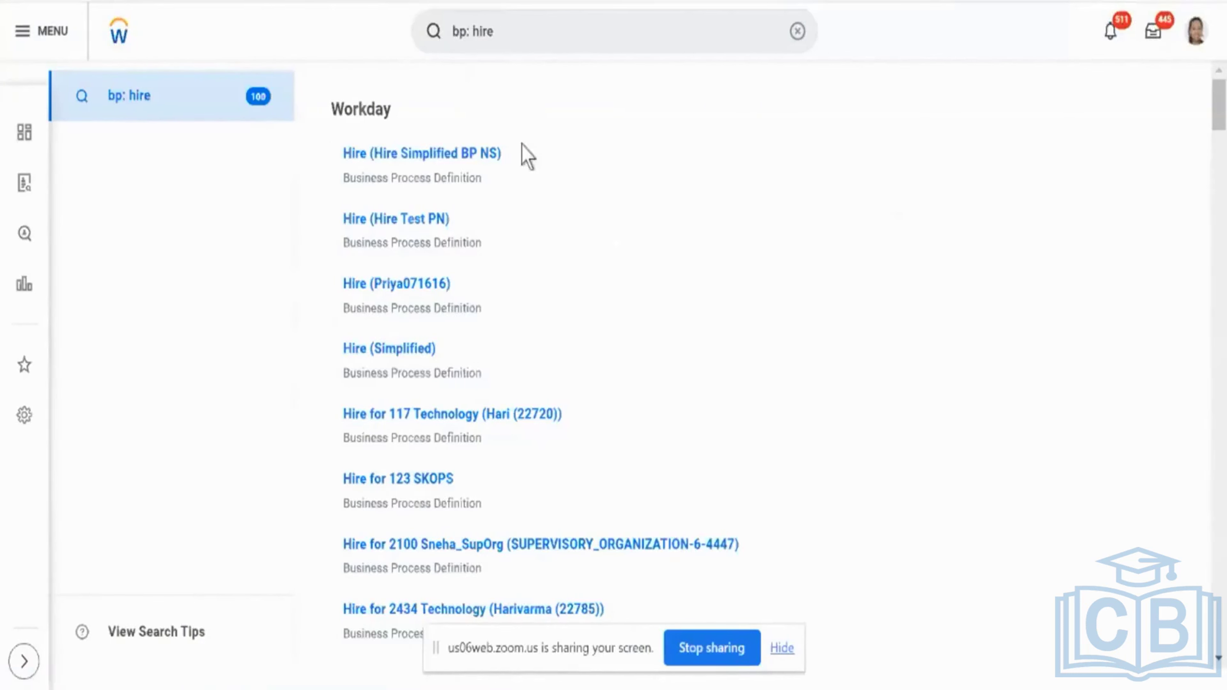
Step: From the related actions of Hire (Hire Simplified BP NS), view its business process policy in a new tab
mouse_move(521, 148)
left_click(509, 154)
mouse_move(566, 285)
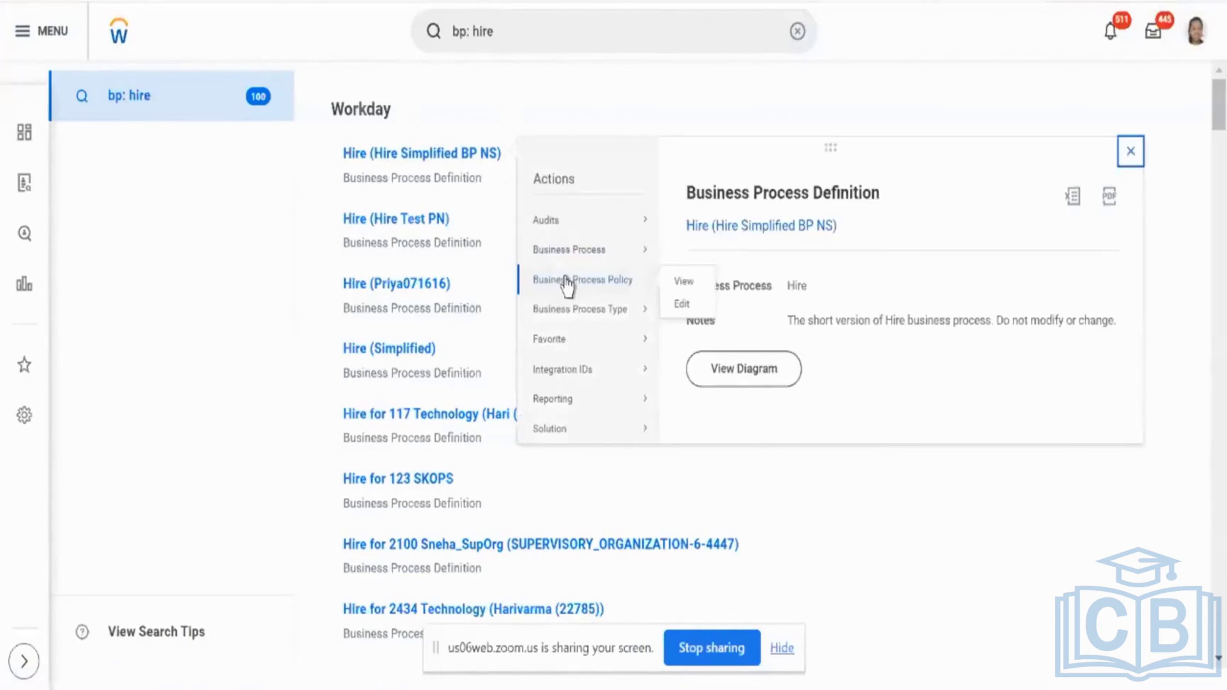
mouse_move(572, 261)
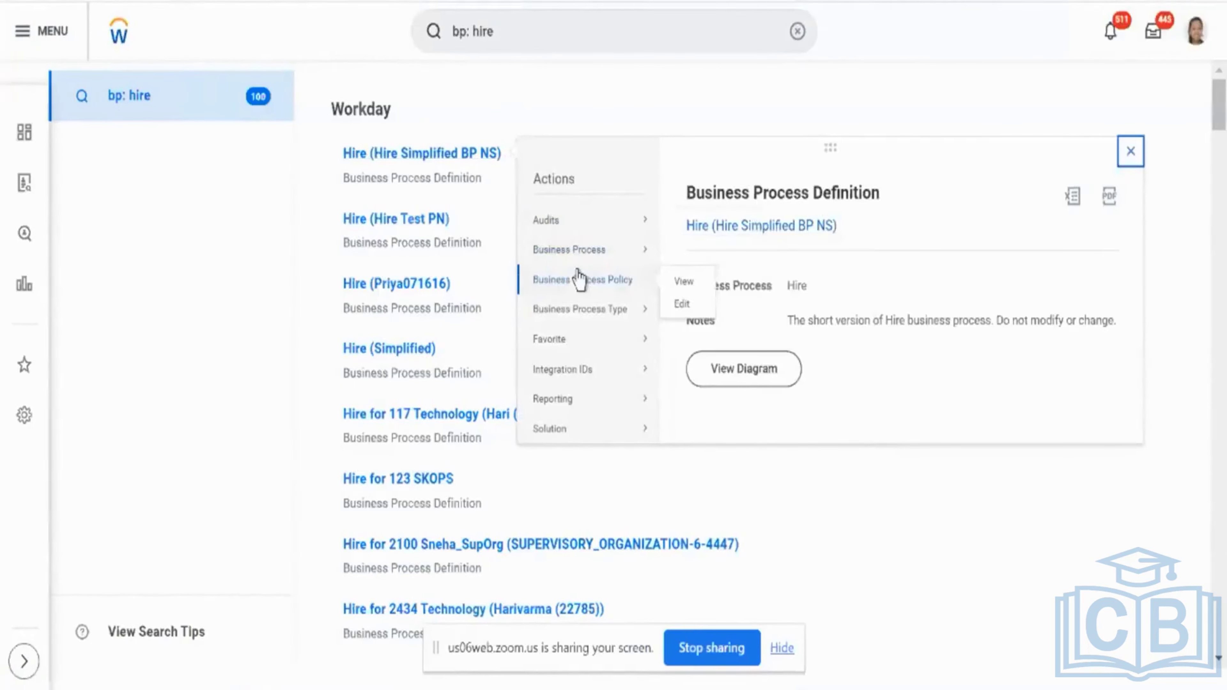
right_click(685, 290)
left_click(706, 300)
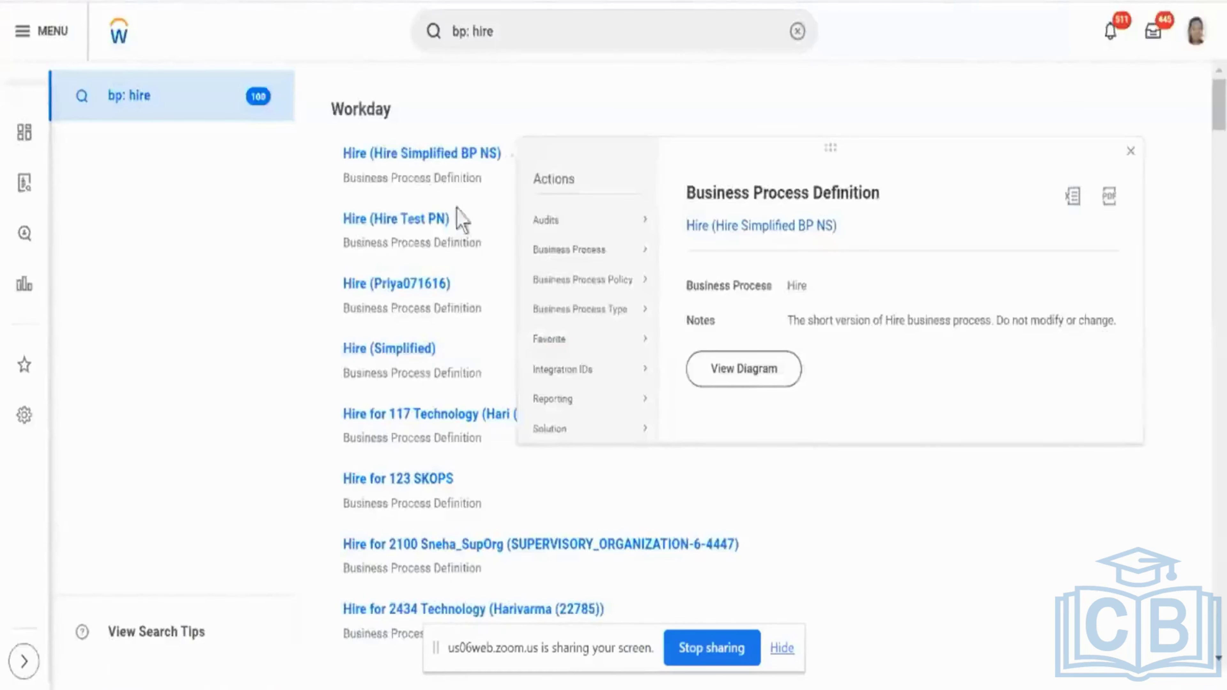
Step: From the related actions of the third Hire definition in the results, view its business process policy in a new tab
scroll(480, 238, "down", 1)
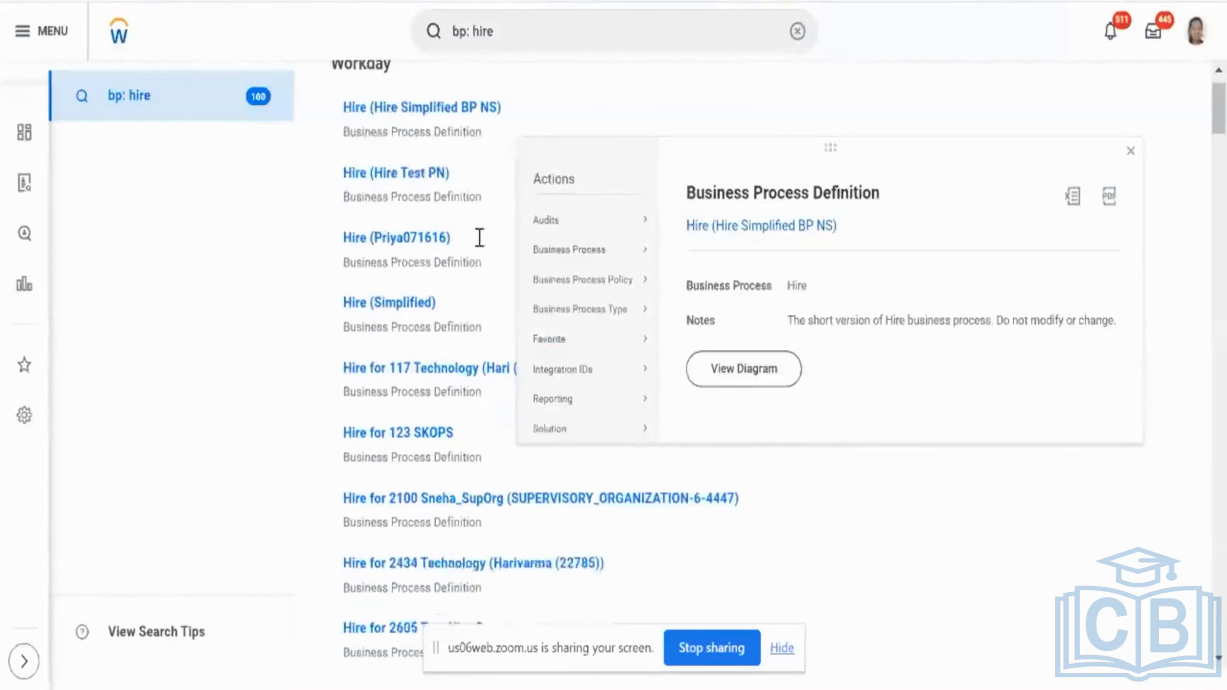
left_click(448, 296)
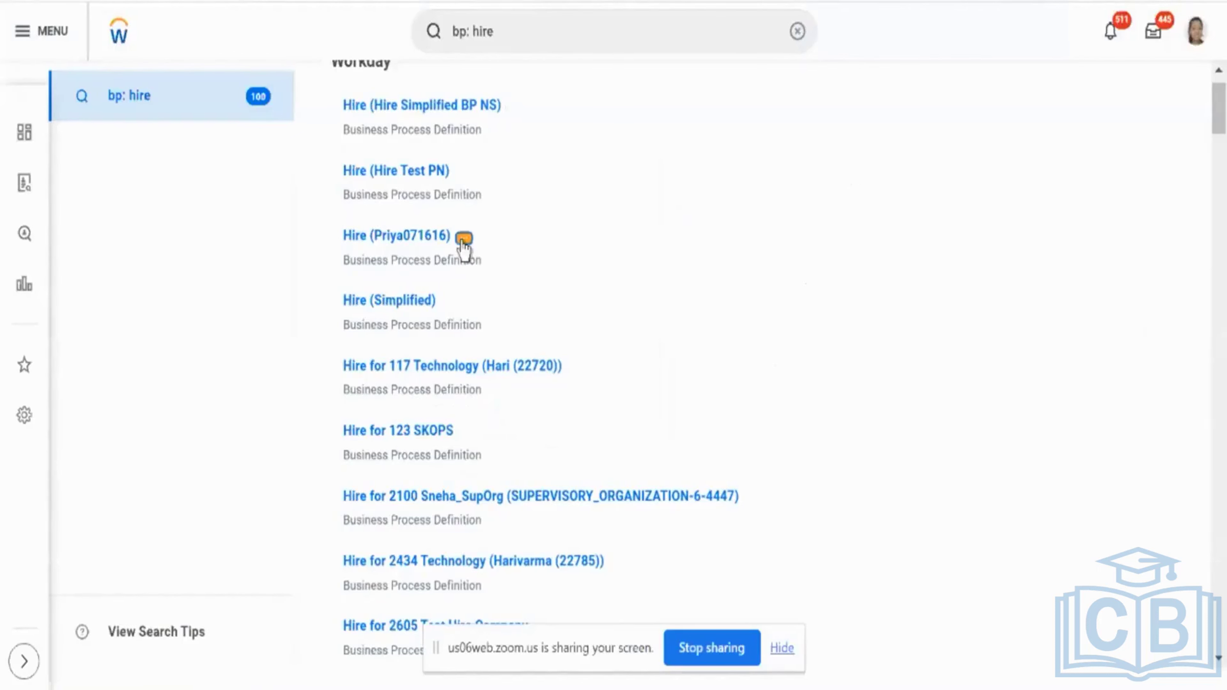
left_click(463, 238)
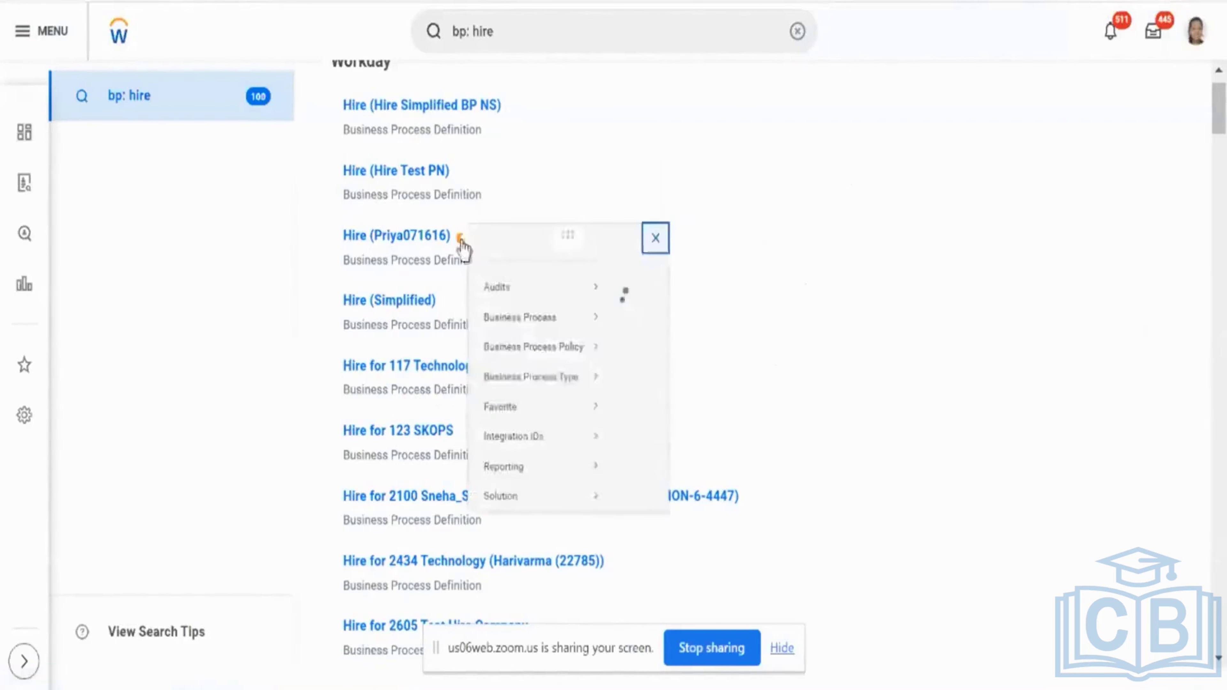
mouse_move(582, 367)
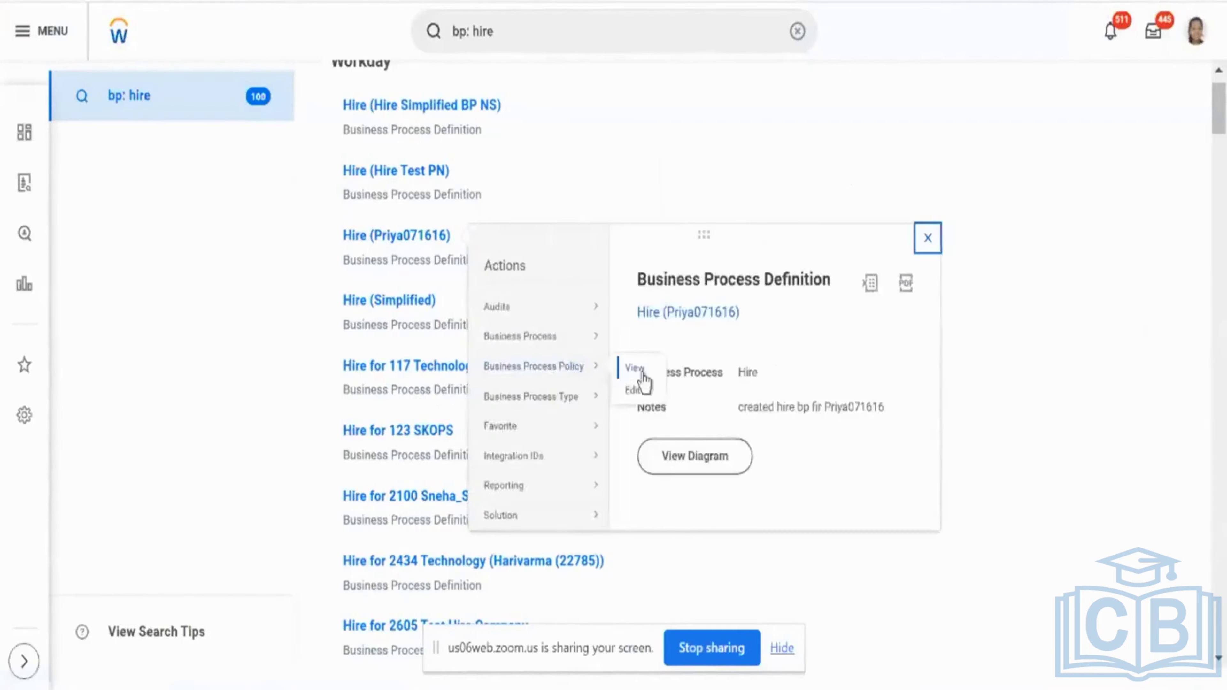
right_click(643, 374)
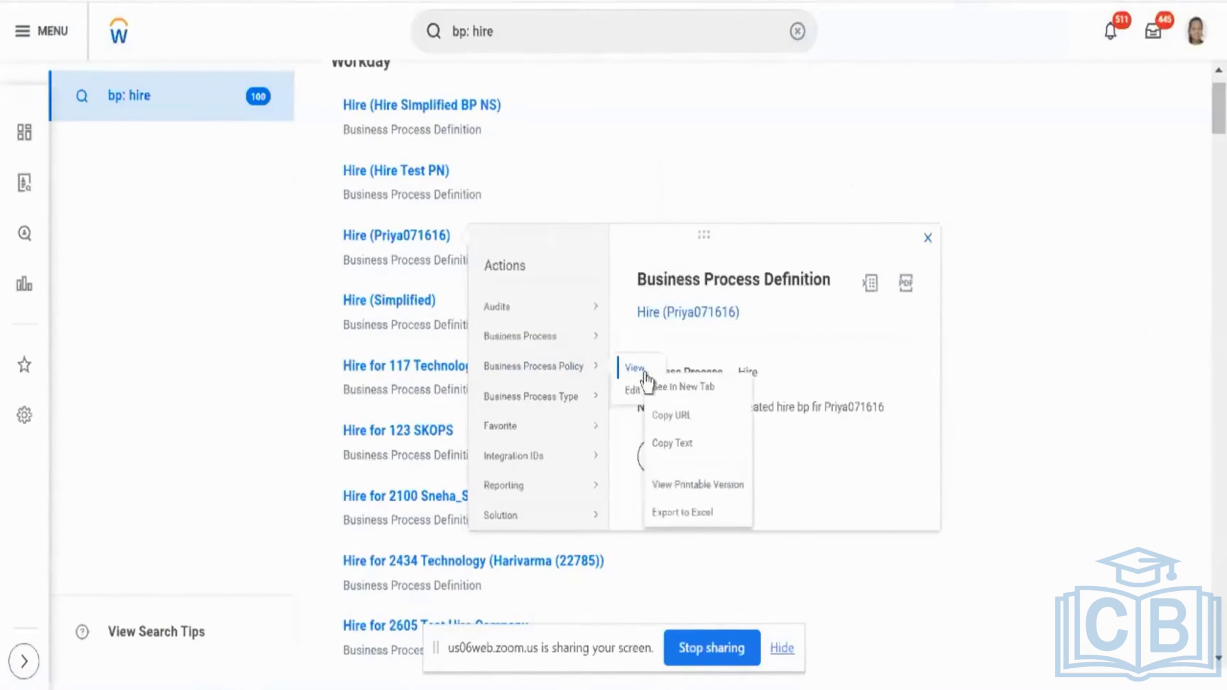
left_click(658, 387)
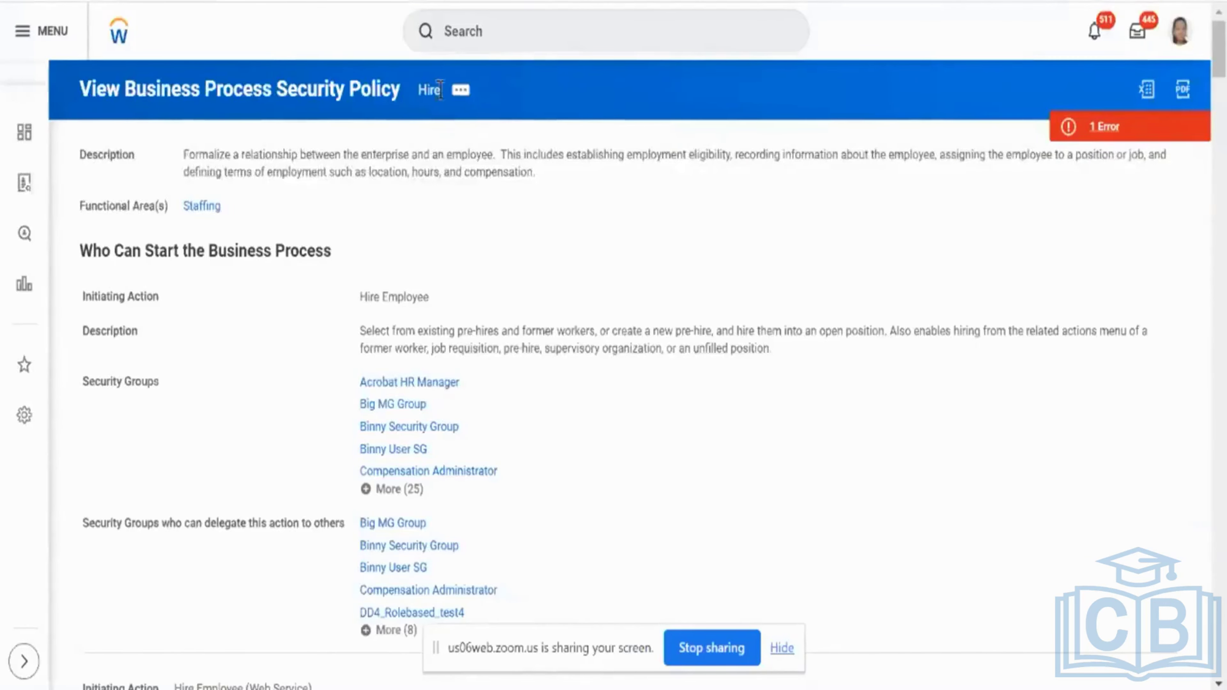
Step: Look over the start of the Hire security policy and check the policy edit option in the Hire definition's related actions
scroll(451, 111, "down", 3)
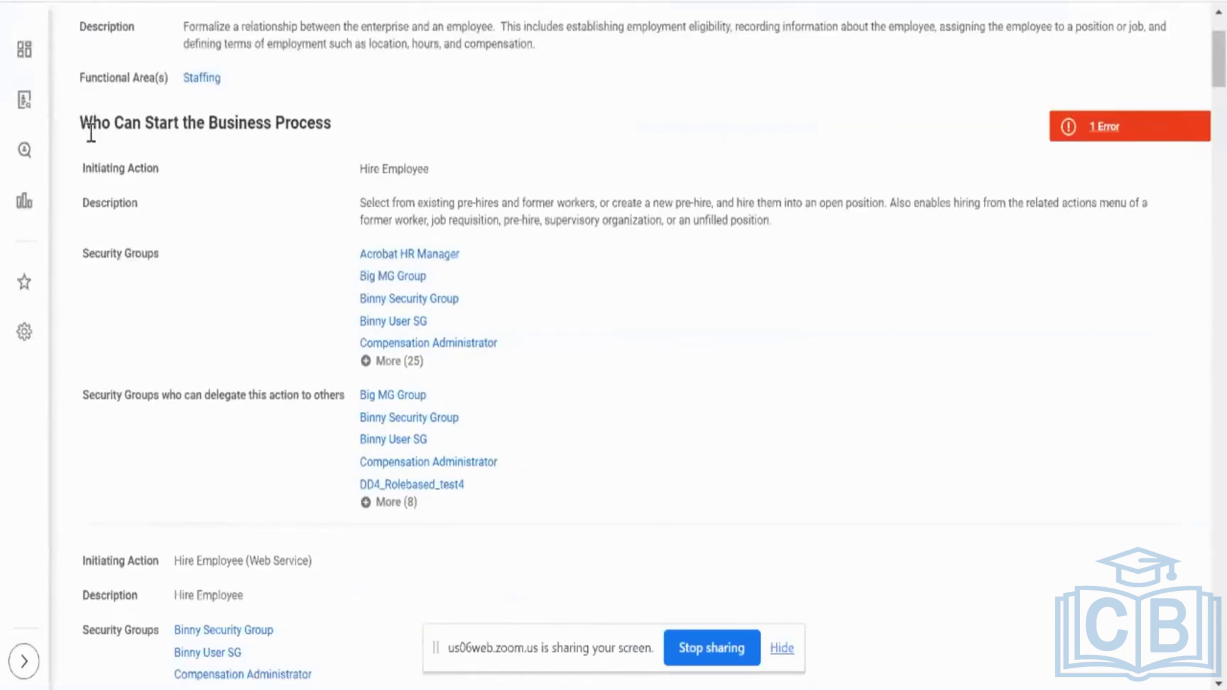
scroll(521, 320, "up", 3)
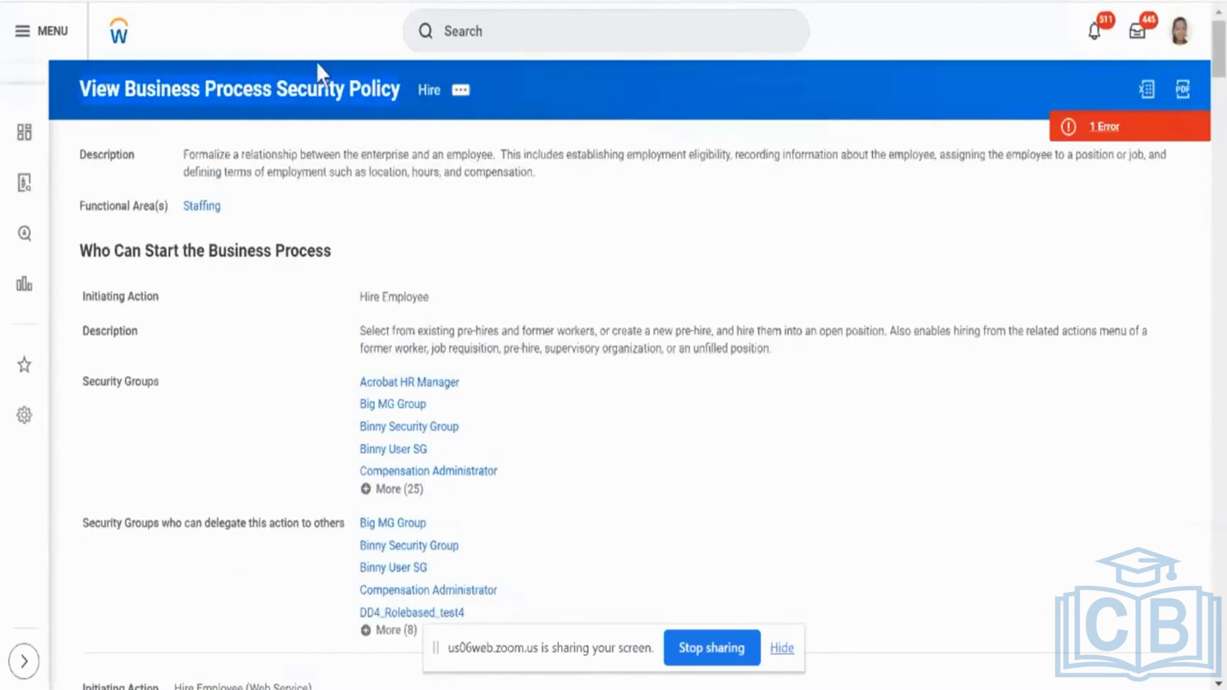
left_click(461, 90)
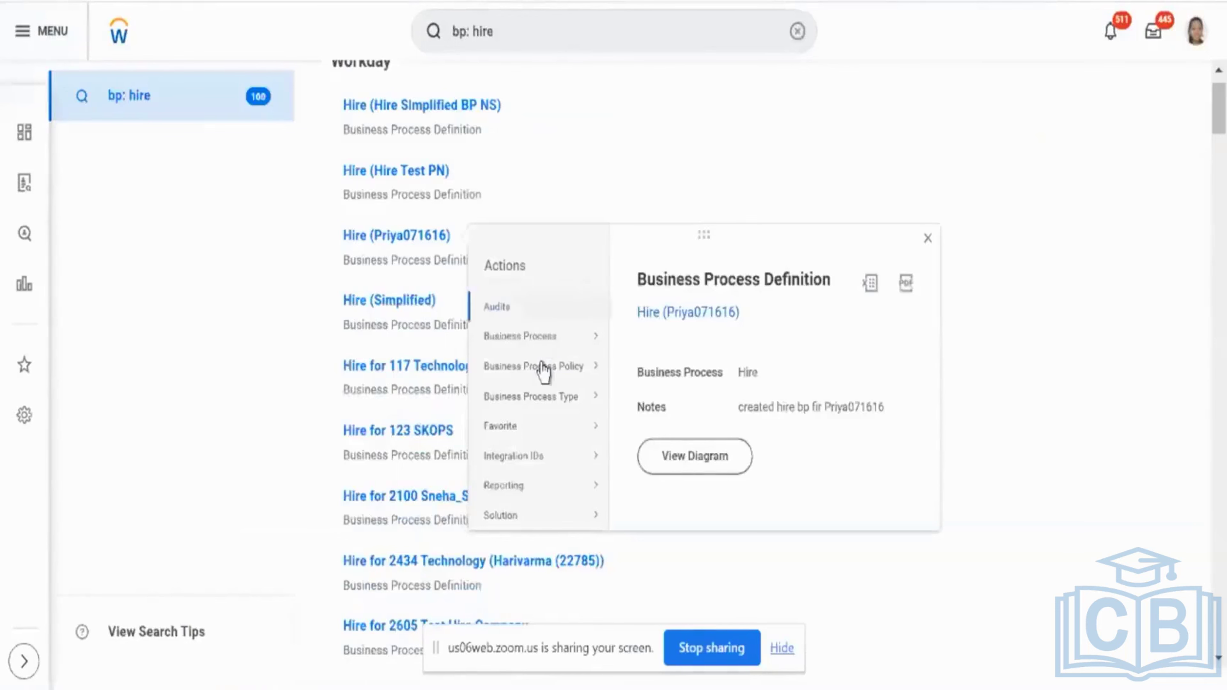
mouse_move(544, 370)
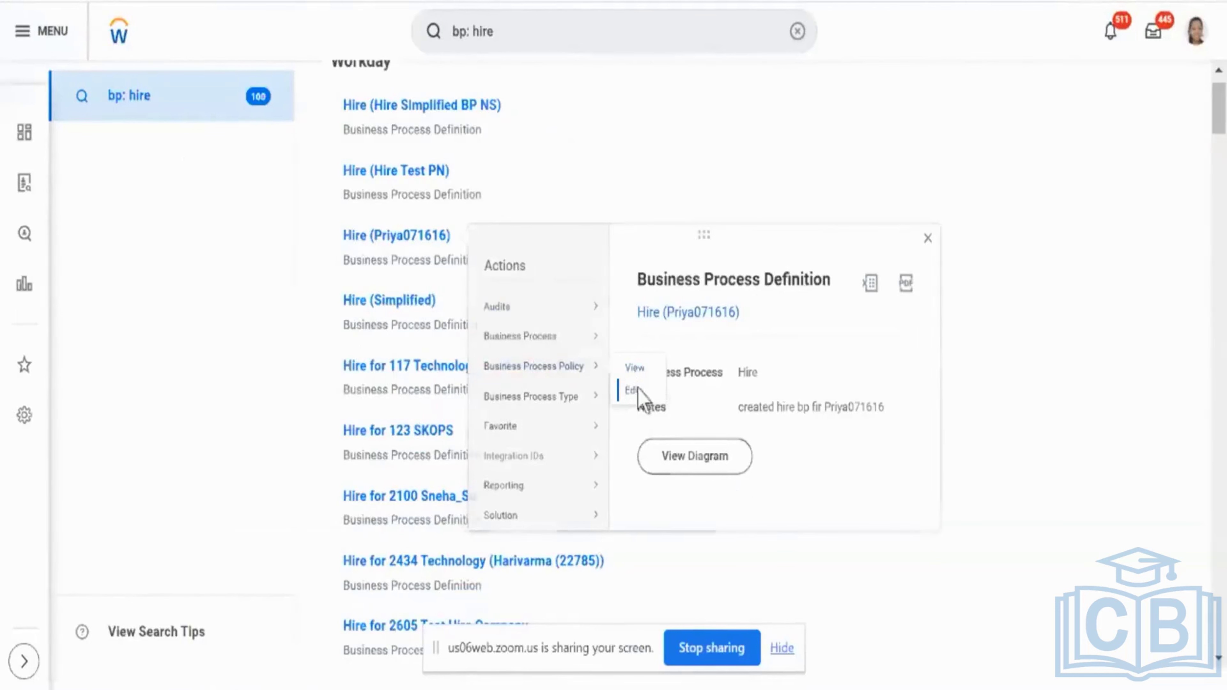
left_click(634, 390)
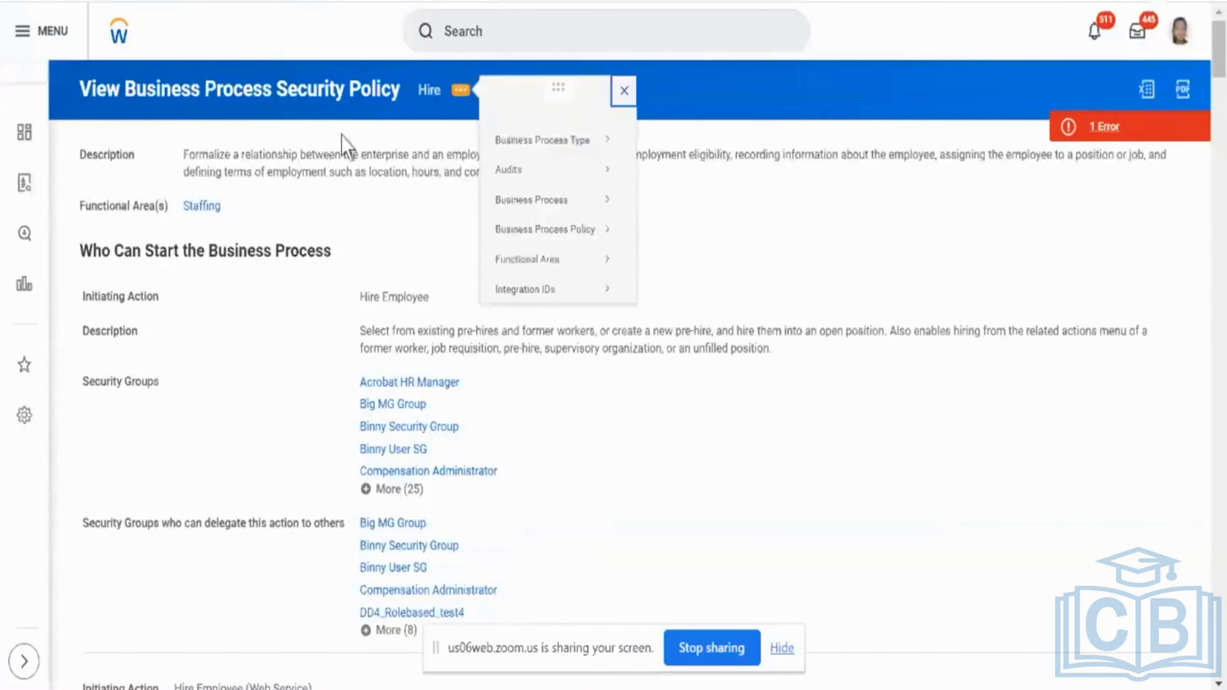
left_click(346, 133)
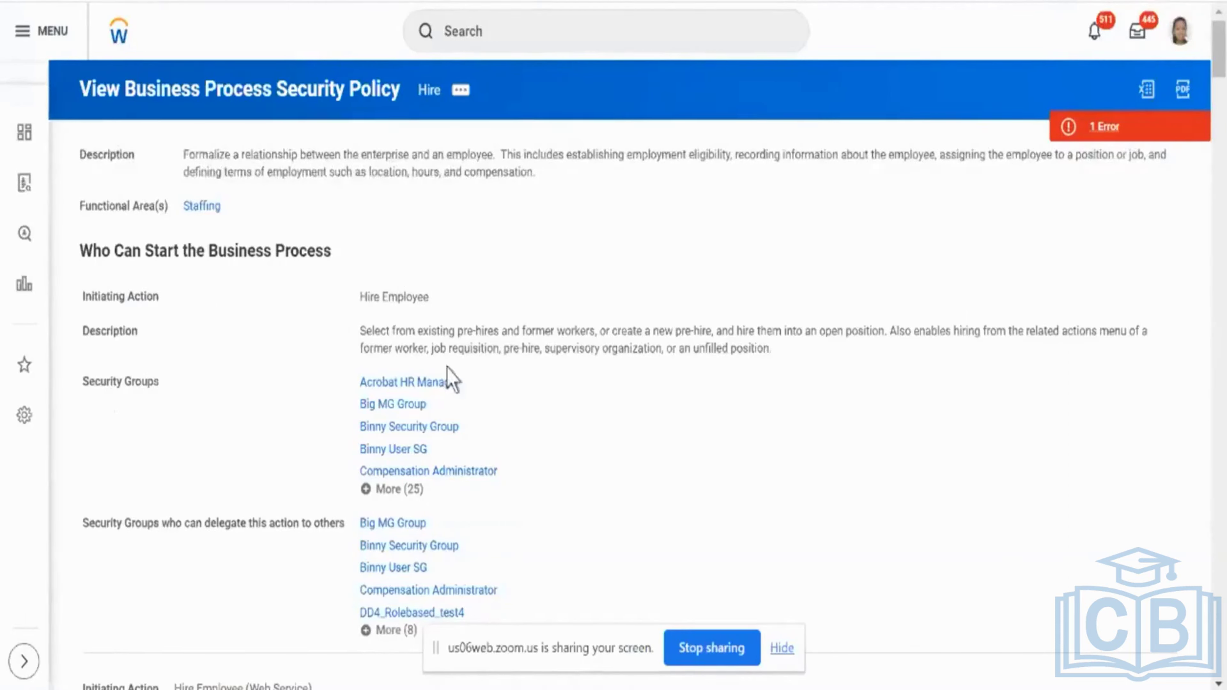
Step: Expand the full list of security groups for the first Hire Employee initiating action and review who can start the process
left_click(408, 491)
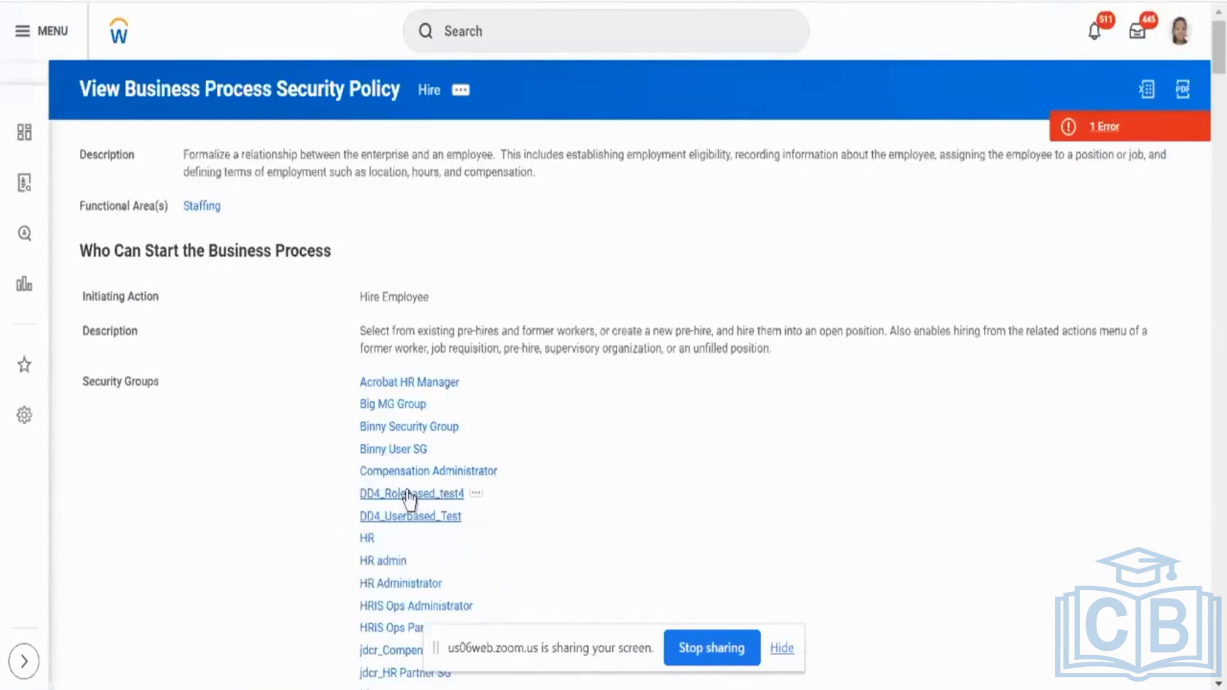
scroll(634, 416, "down", 1)
scroll(637, 419, "down", 3)
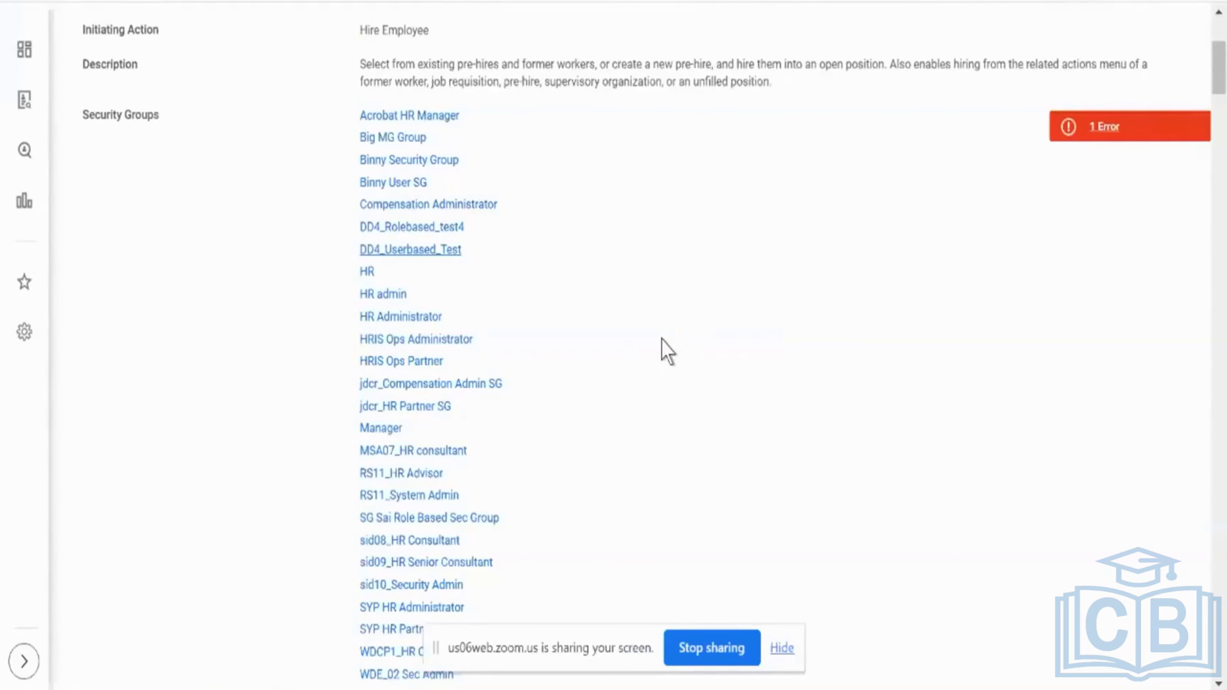
scroll(668, 351, "up", 4)
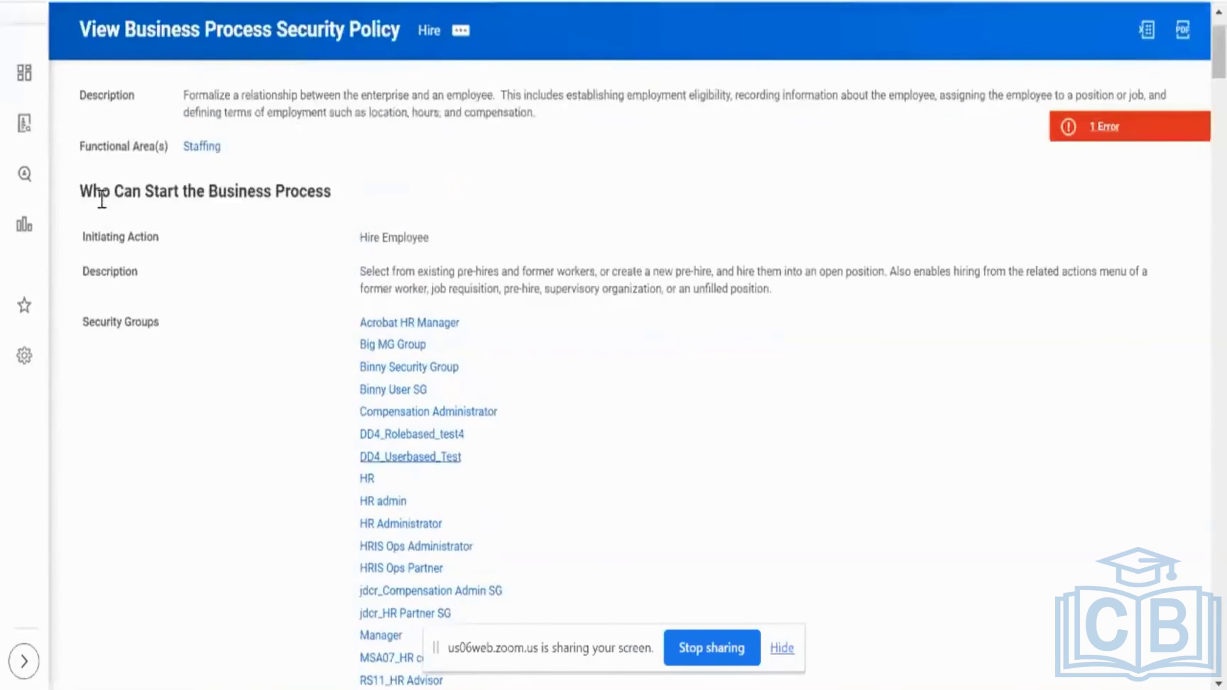
left_click_drag(99, 193, 309, 186)
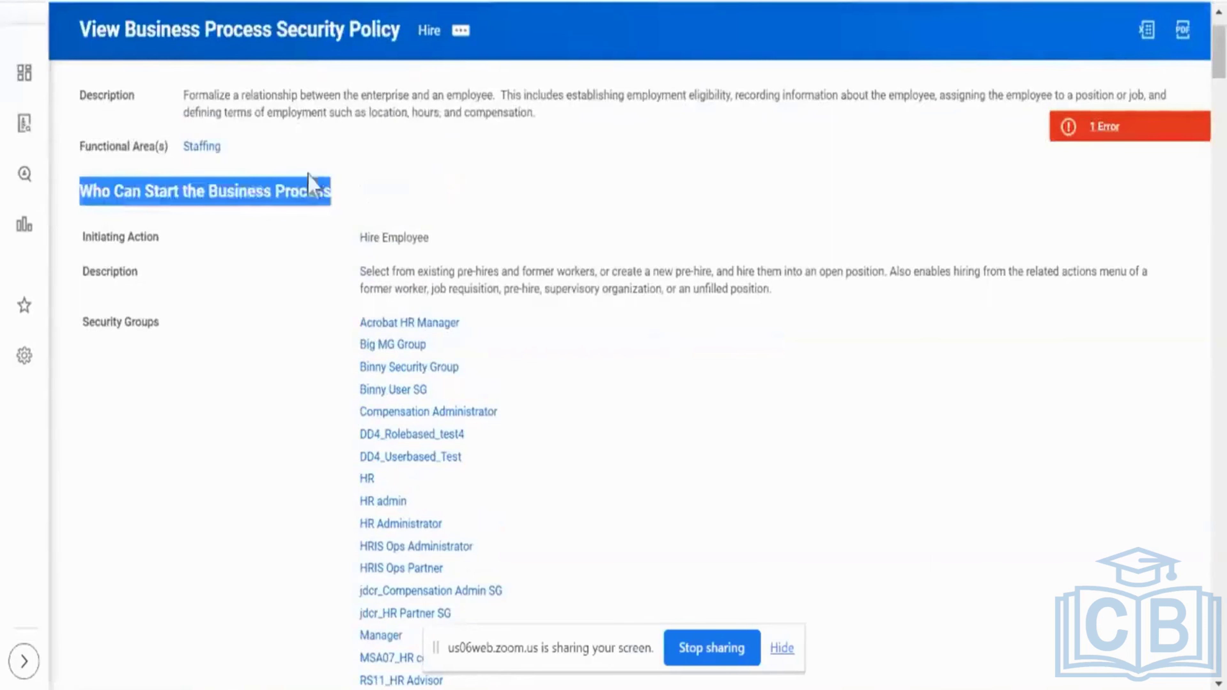
left_click(110, 242)
triple_click(110, 242)
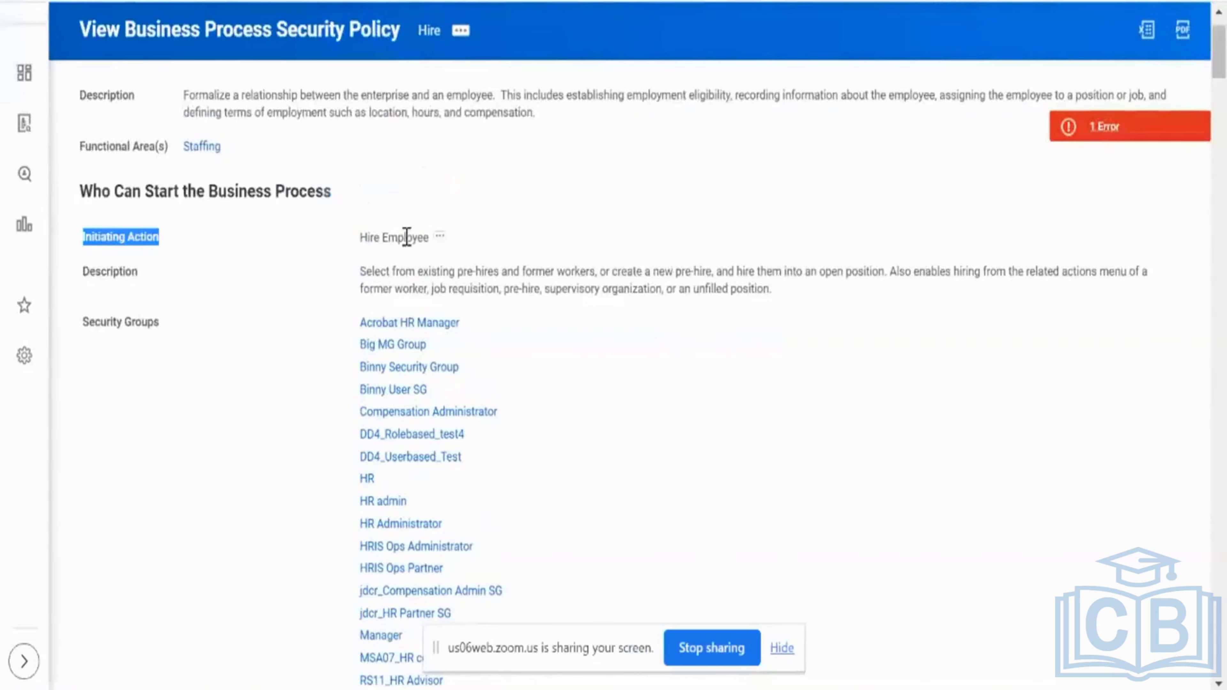
scroll(647, 420, "down", 4)
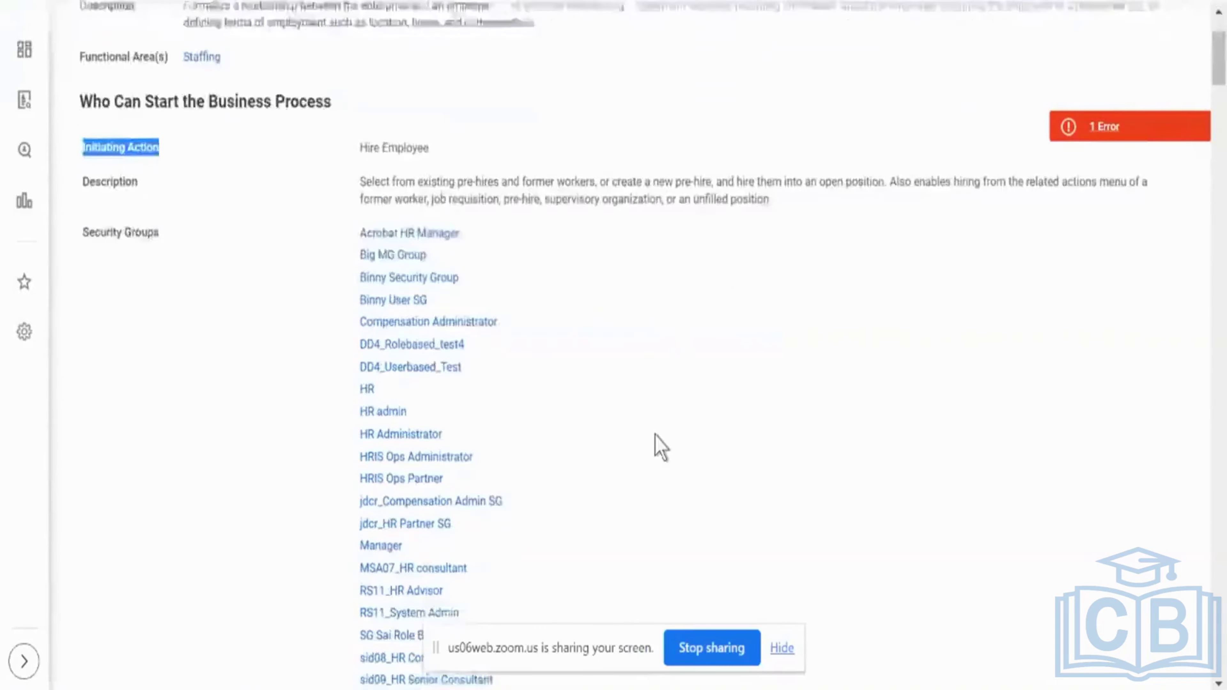
scroll(660, 445, "down", 2)
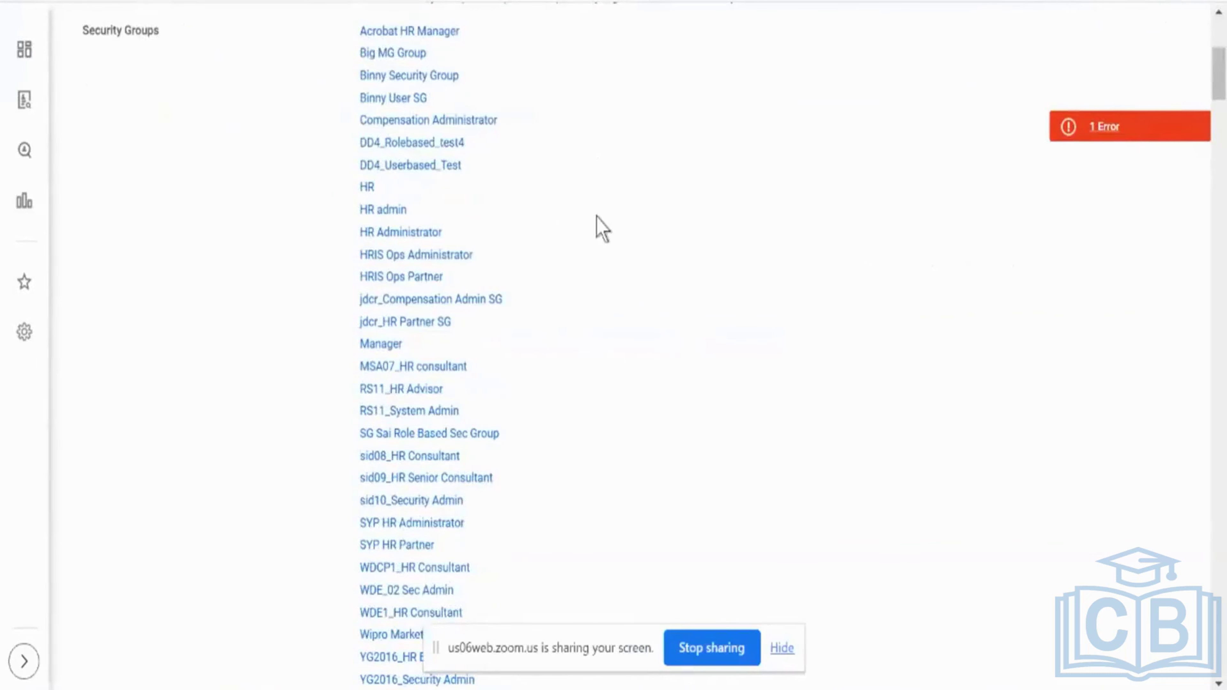
scroll(602, 232, "down", 1)
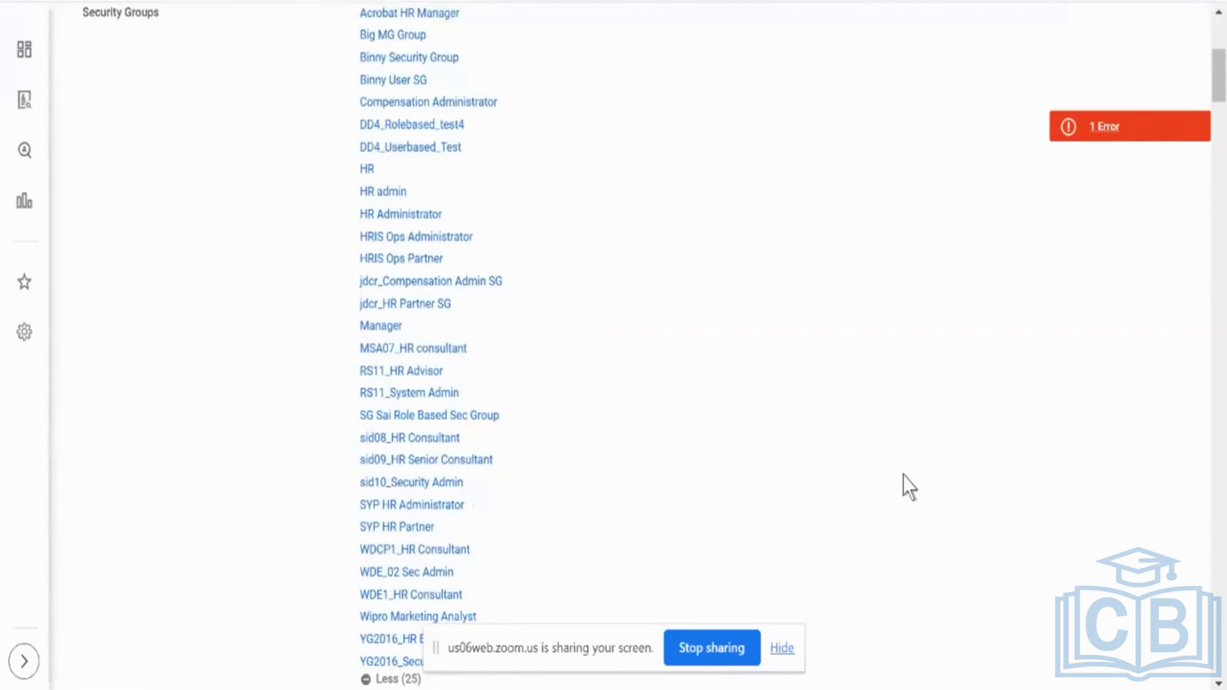
Step: Expand and review the security groups who can delegate the first Hire Employee action to others
scroll(909, 486, "down", 6)
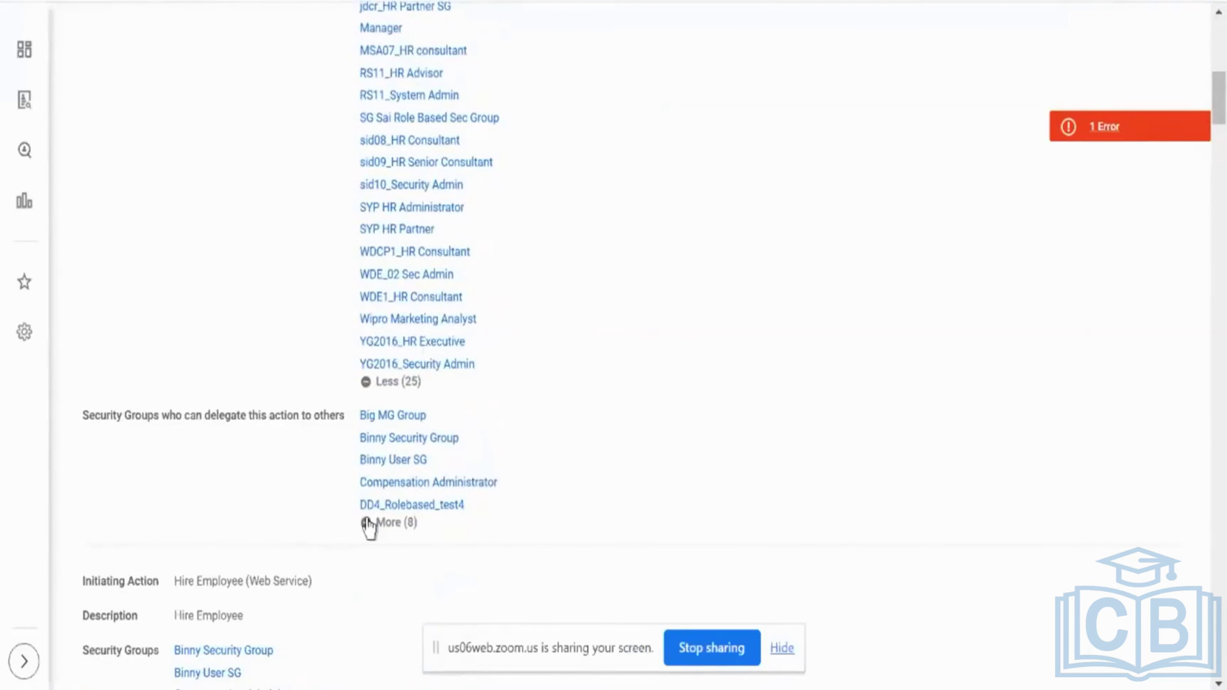
left_click(395, 522)
scroll(657, 440, "down", 2)
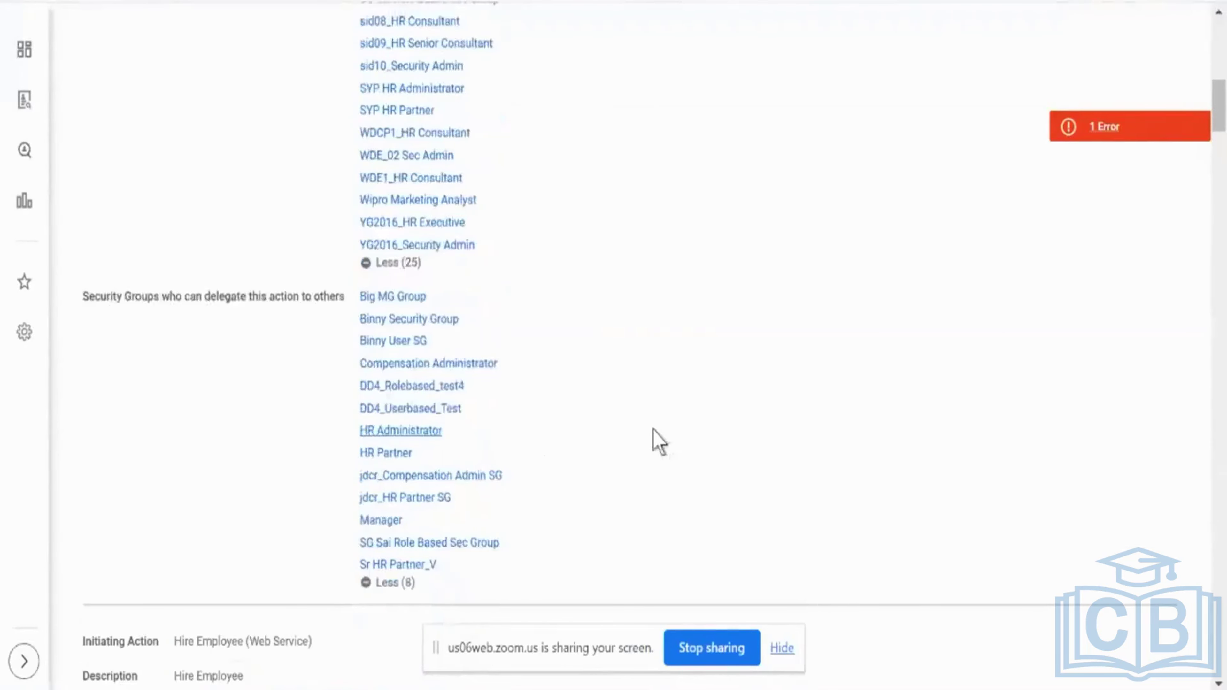
left_click_drag(426, 489, 437, 524)
left_click(611, 475)
Step: Examine the remaining initiating actions from Hire Employee (Web Service) and Convert to Employee through Add Employee Status to Academic Affiliate
scroll(262, 305, "down", 8)
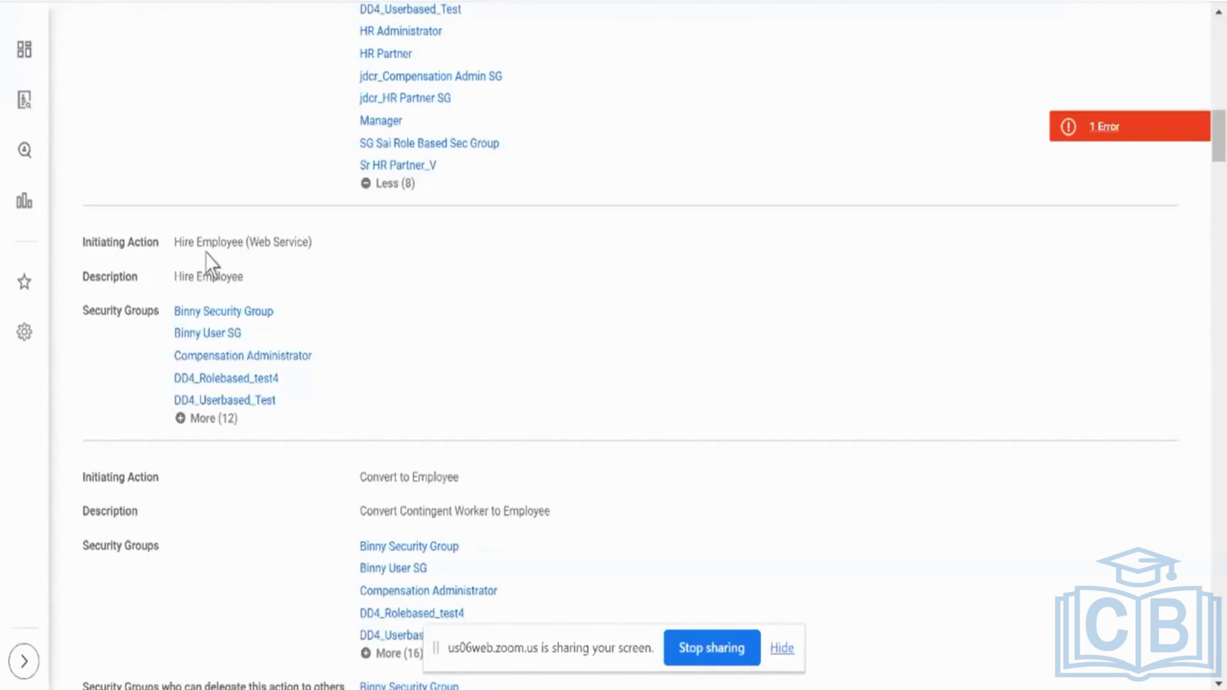
scroll(515, 320, "down", 5)
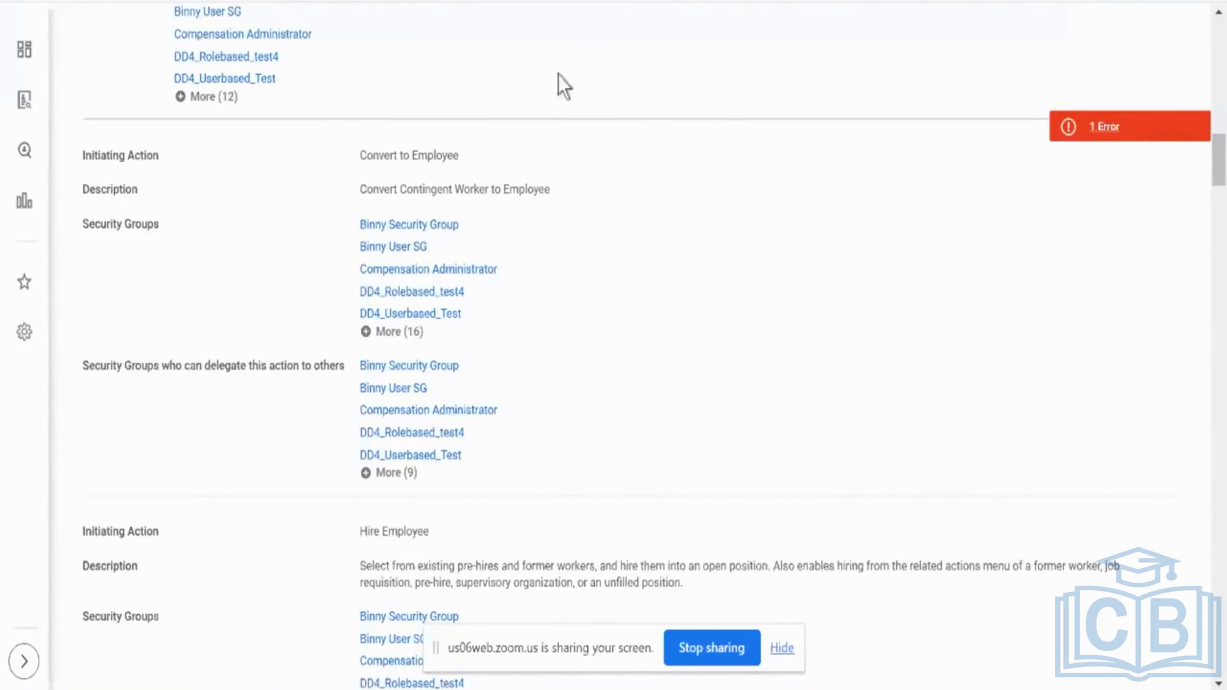
mouse_move(413, 159)
scroll(506, 364, "down", 3)
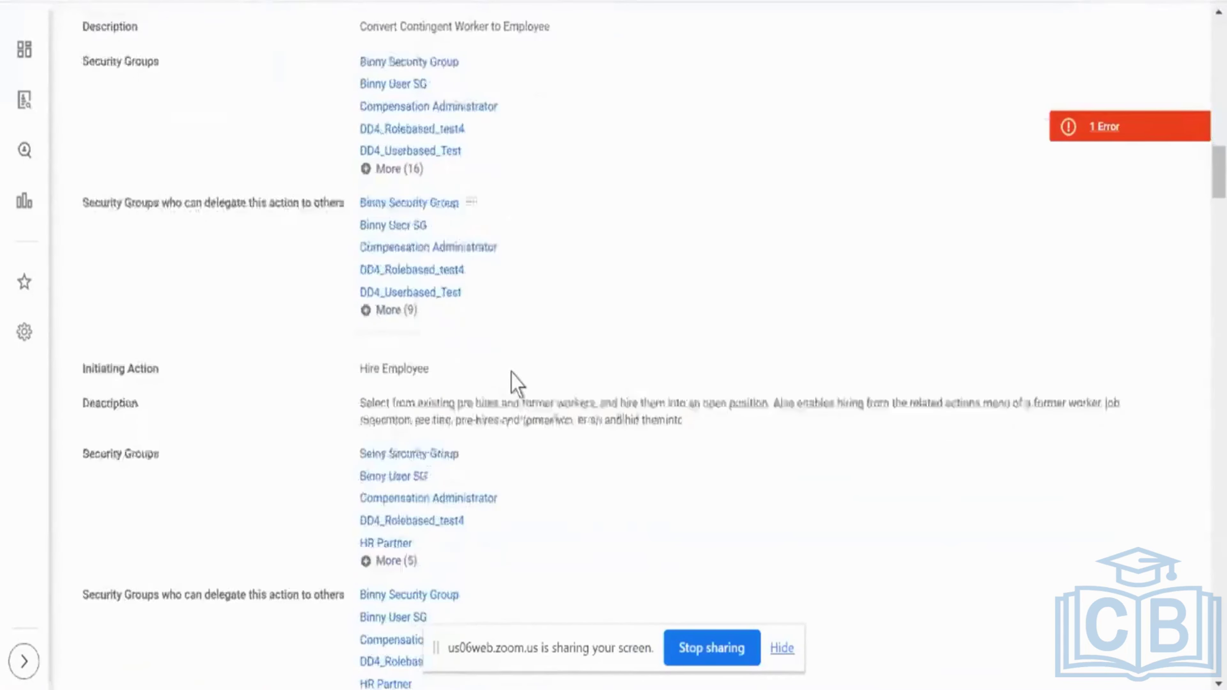
triple_click(463, 401)
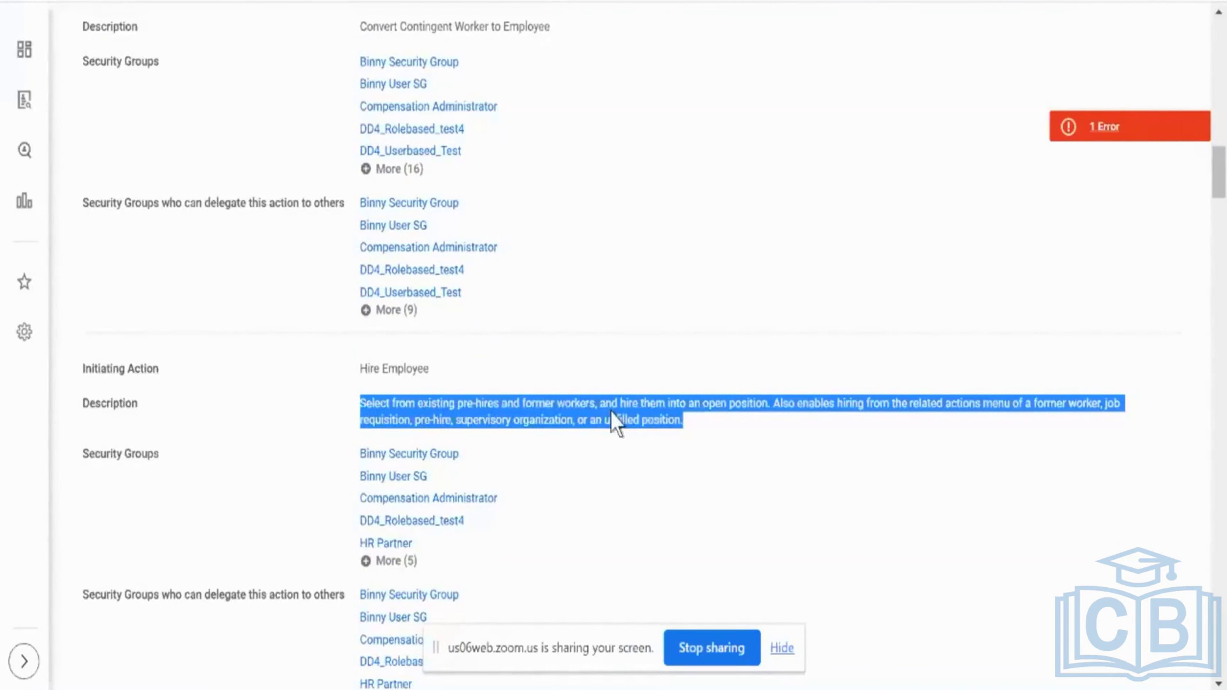
scroll(610, 411, "down", 2)
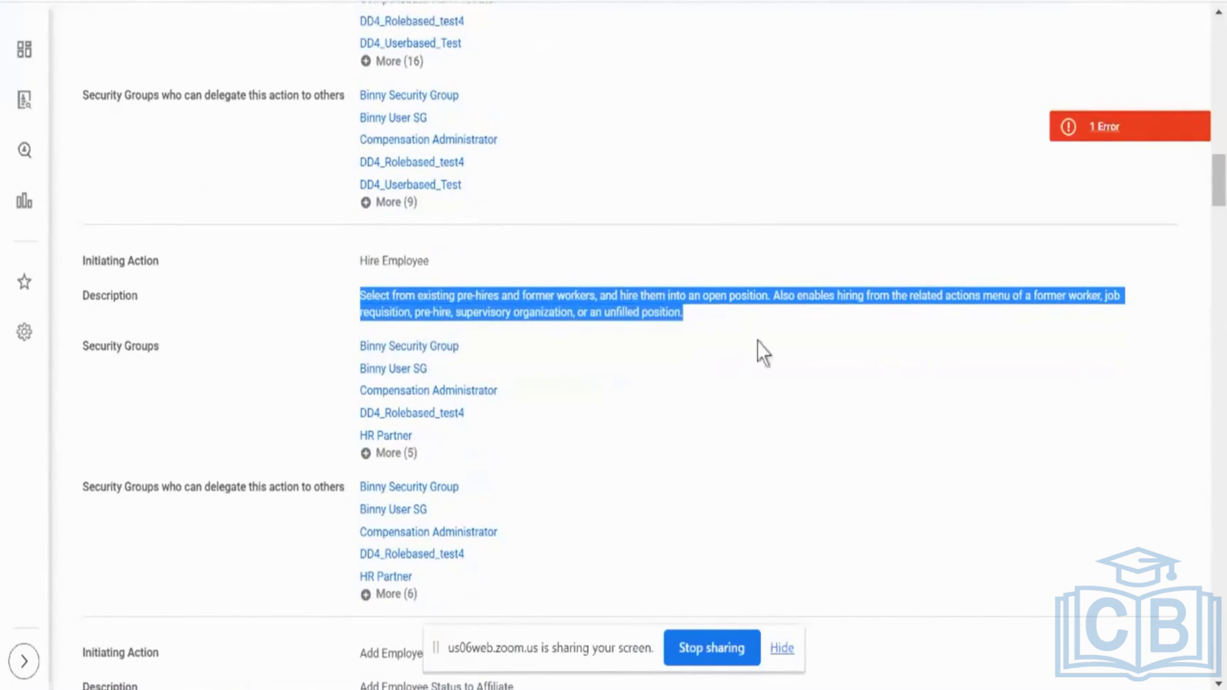
scroll(758, 340, "down", 7)
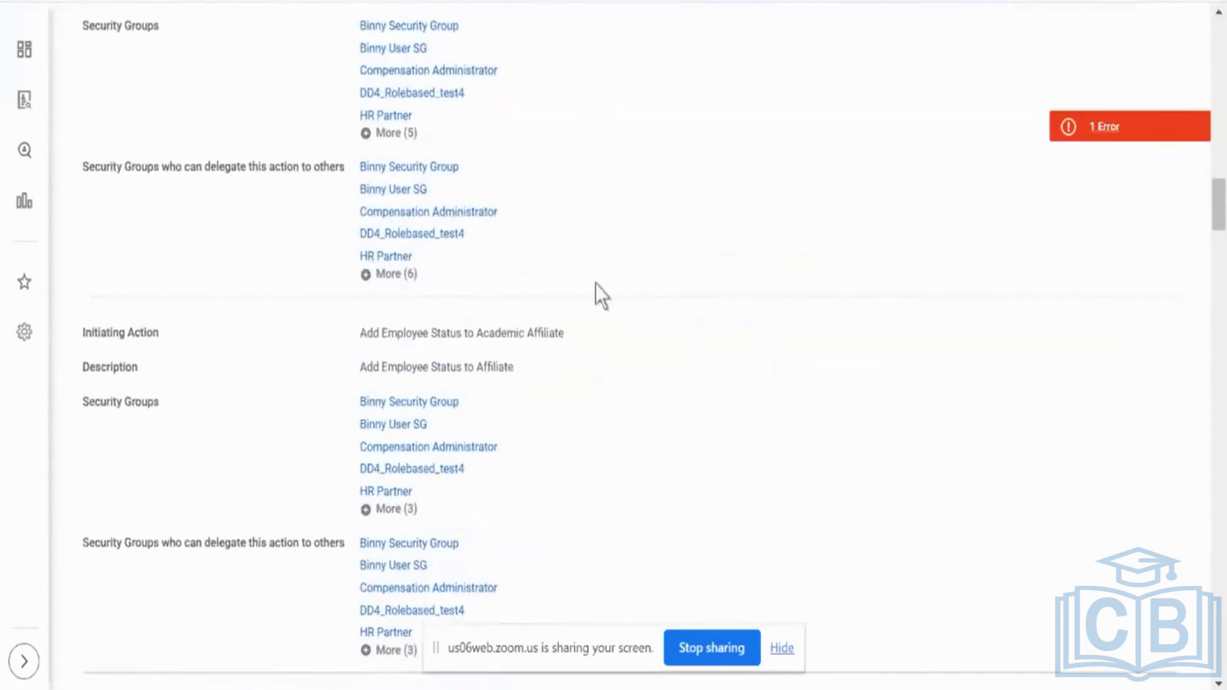
triple_click(415, 333)
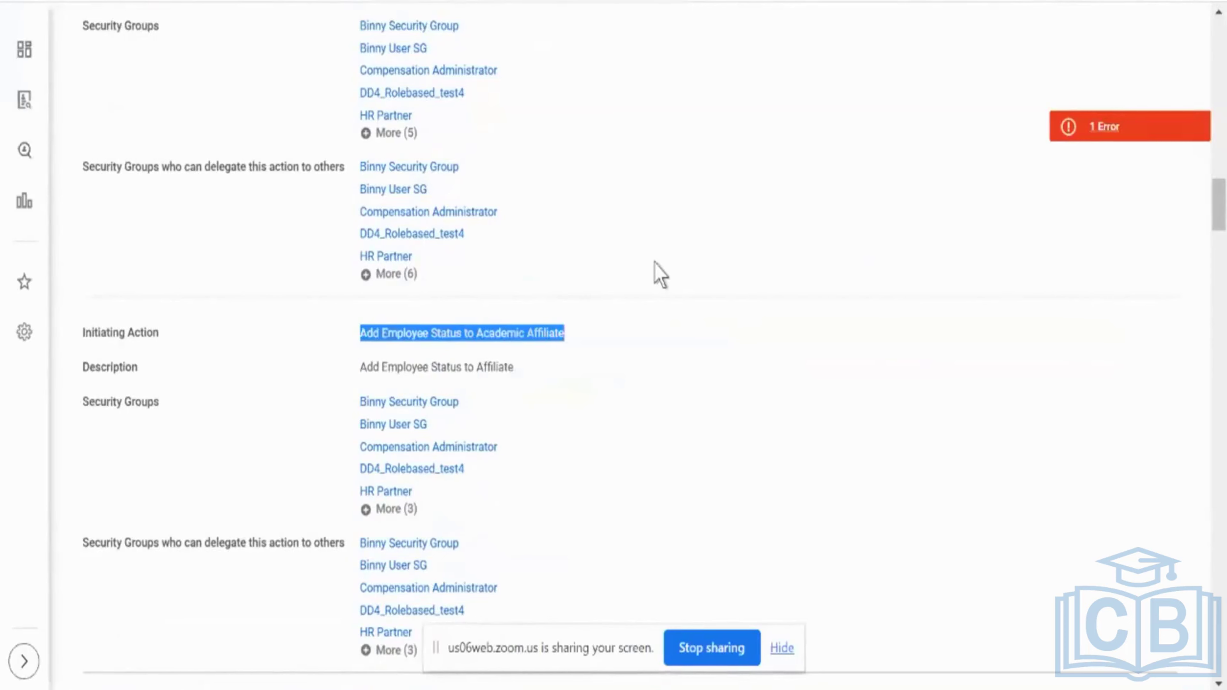
scroll(659, 274, "down", 1)
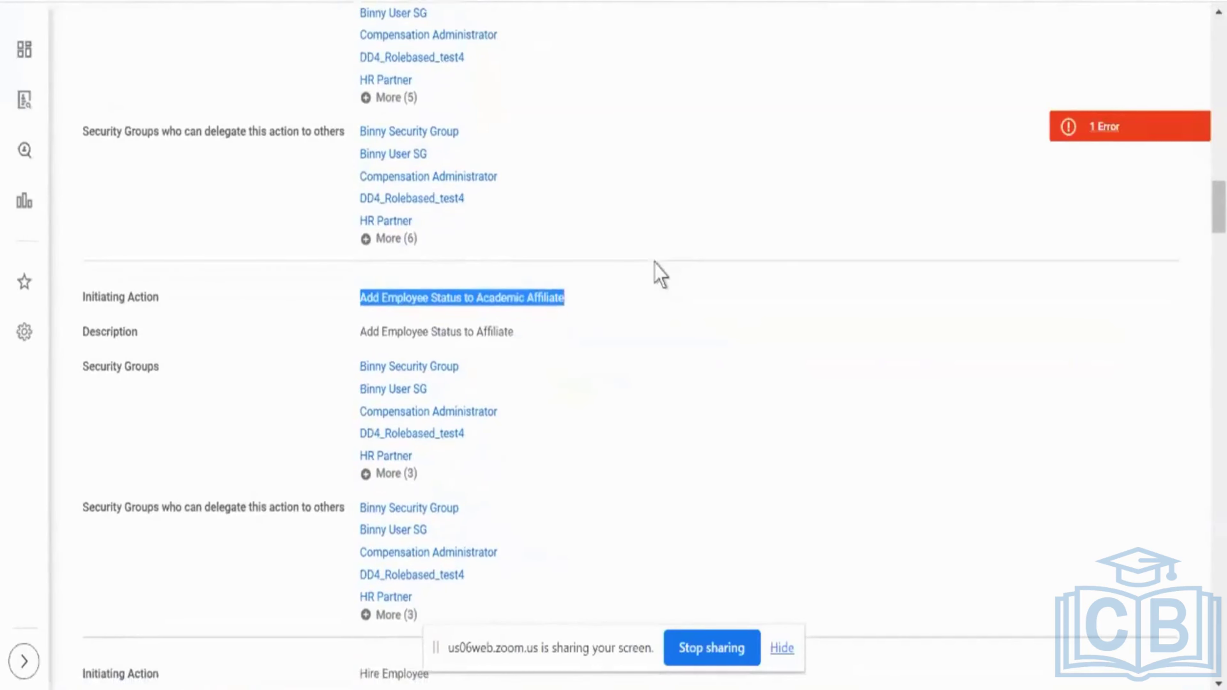
Step: Examine the remaining initiating actions in the Hire policy, from Hire Employee by employment agreement through Hire Student, Import Hire Employee and the final Hire Employee entries
scroll(660, 274, "down", 10)
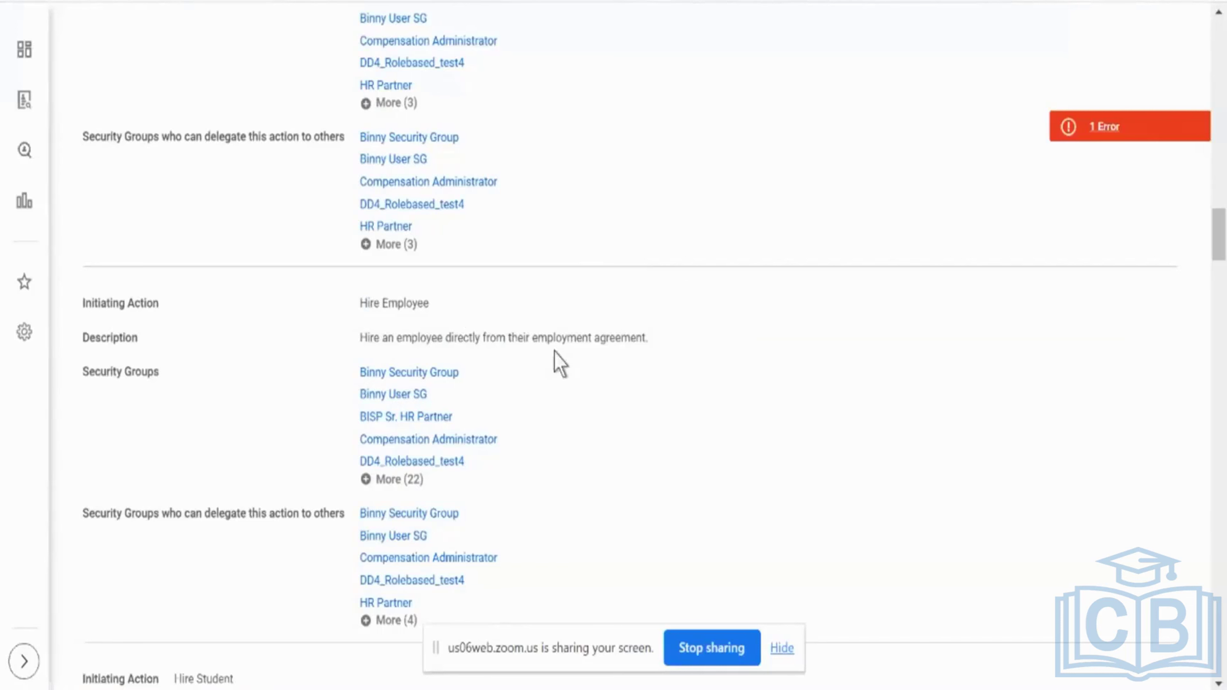
triple_click(507, 345)
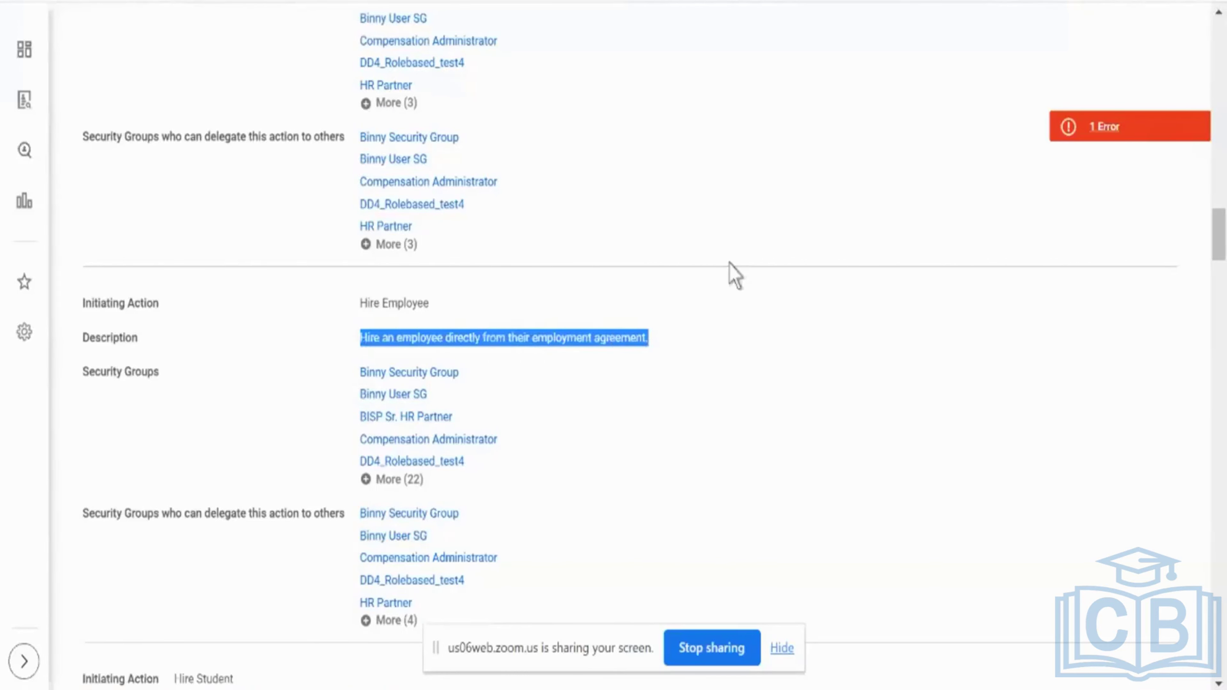
scroll(708, 354, "down", 8)
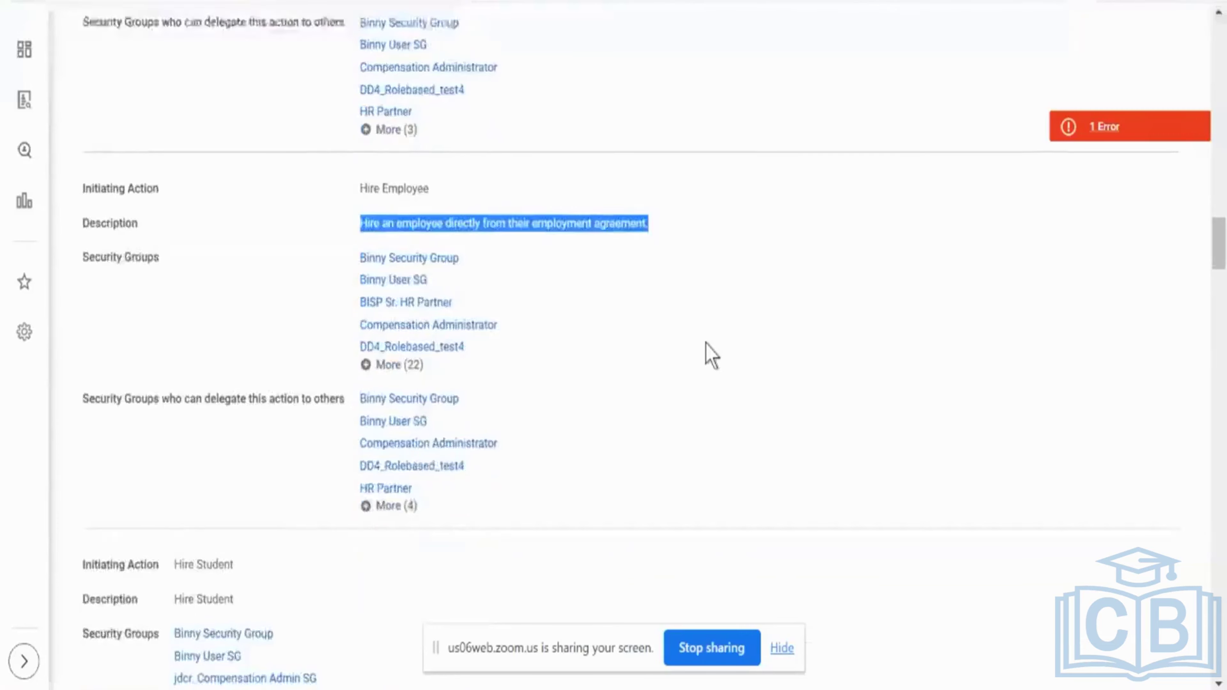
scroll(711, 355, "down", 1)
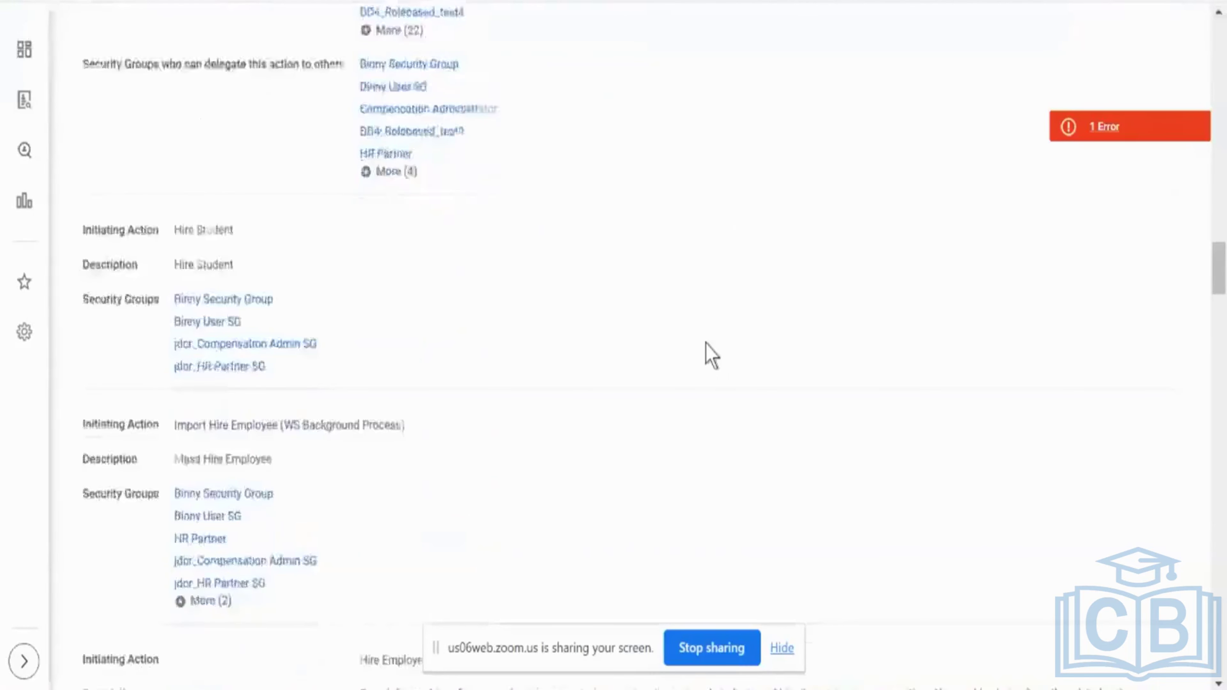
scroll(708, 354, "down", 3)
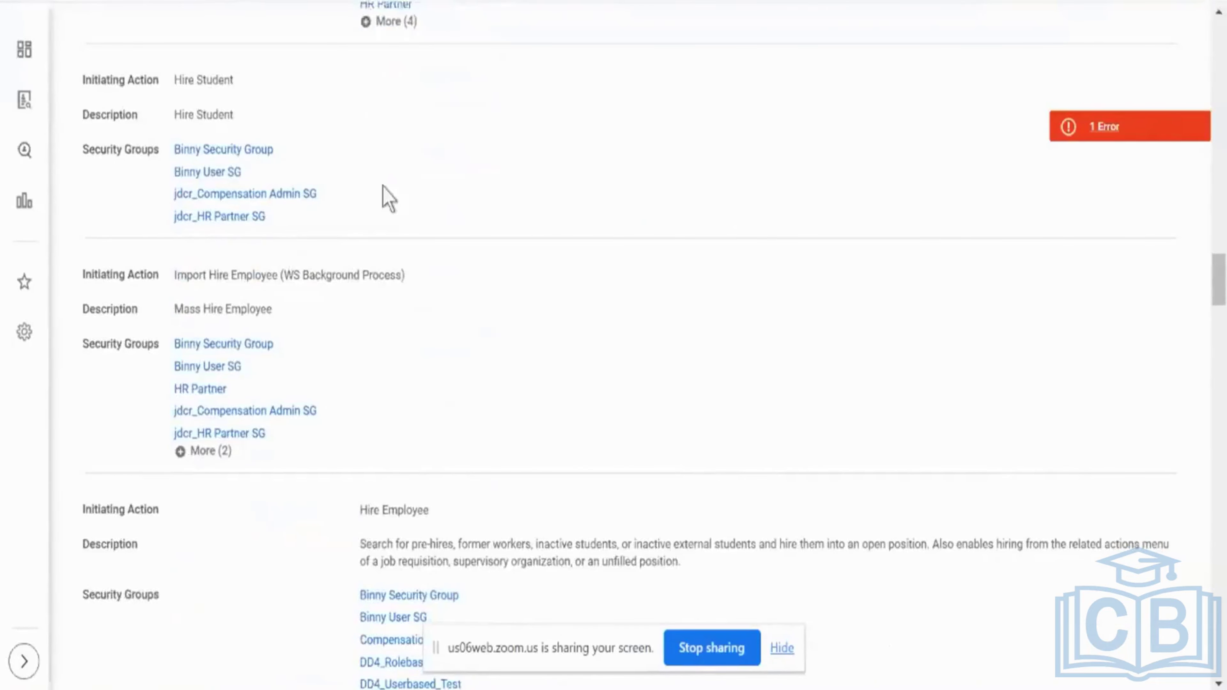
scroll(444, 274, "down", 4)
scroll(444, 274, "down", 12)
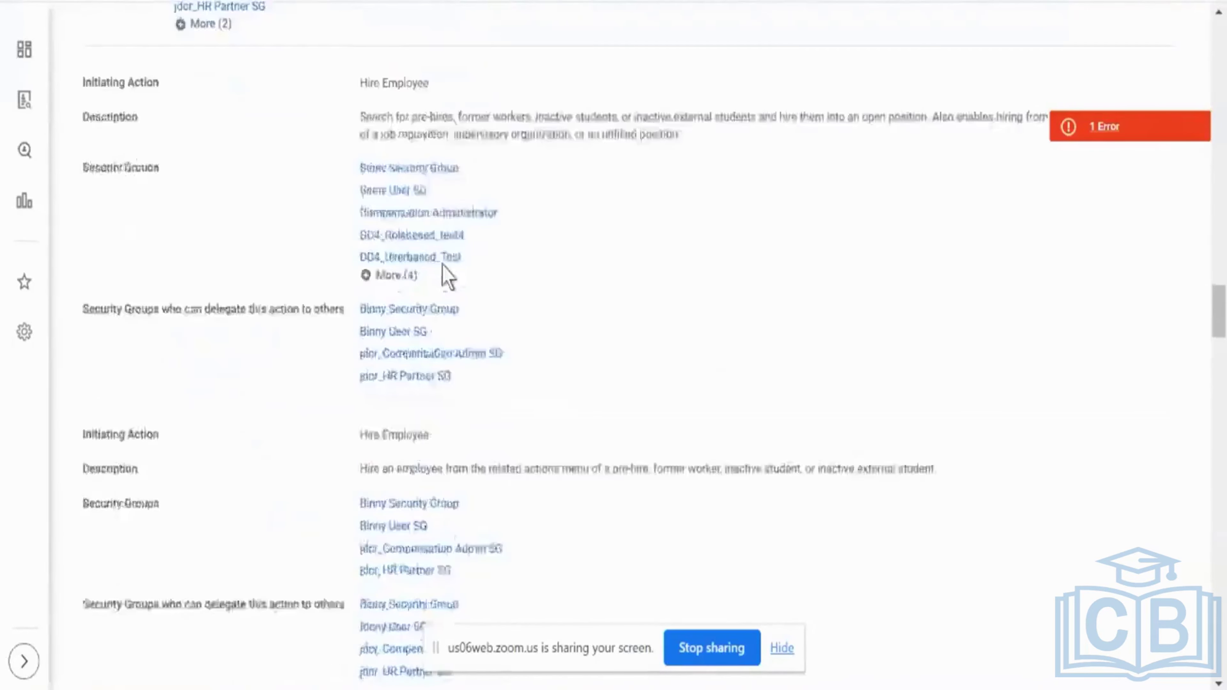
scroll(443, 271, "down", 9)
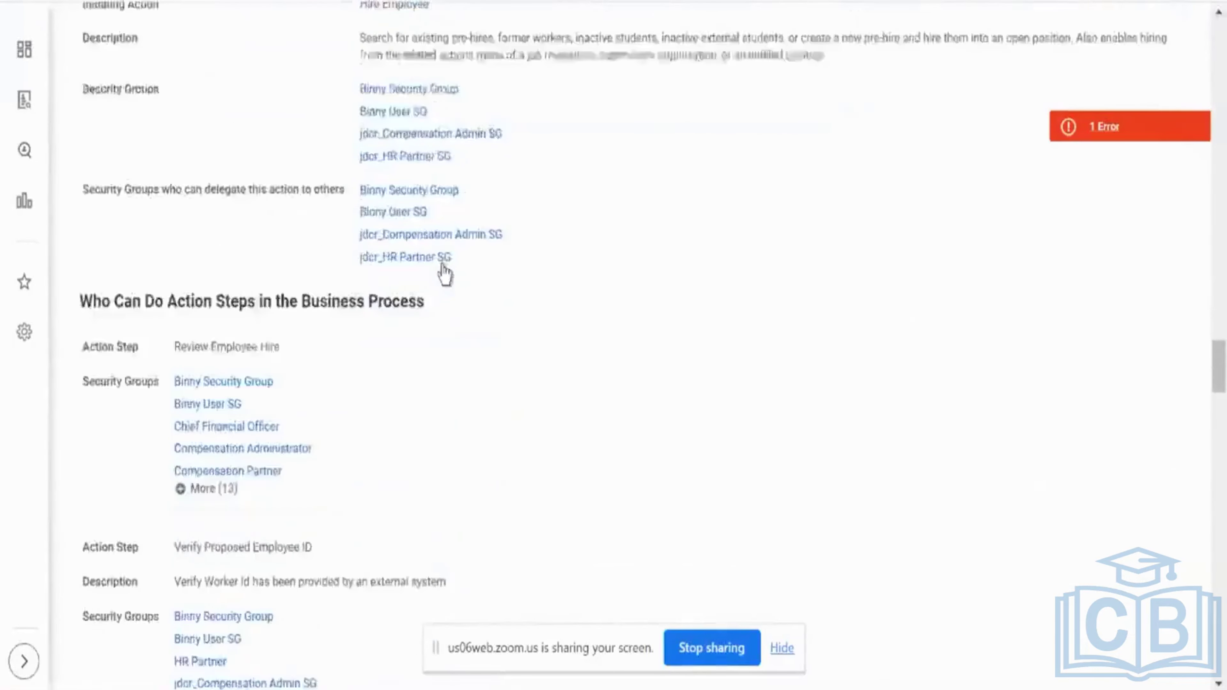
Step: Compare the policy's Who Can Do Action Steps section, starting with Review Employee Hire, with the business process steps in the Hire definition being edited
triple_click(242, 203)
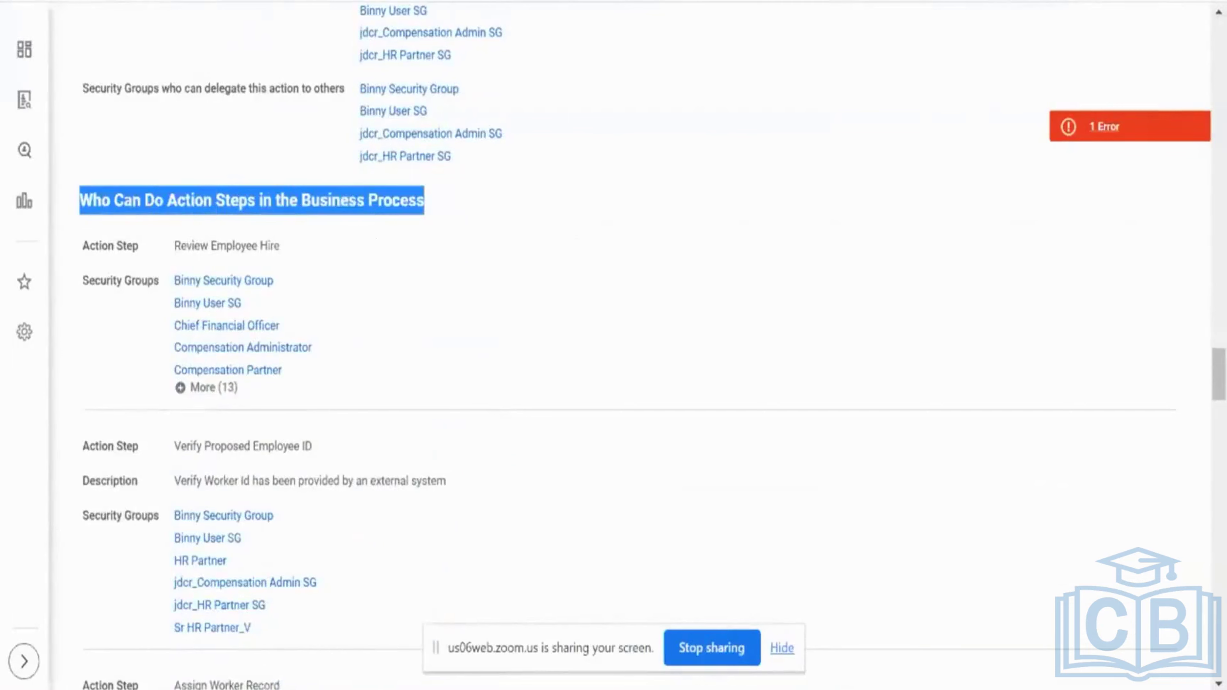
left_click(701, 1)
scroll(782, 382, "down", 5)
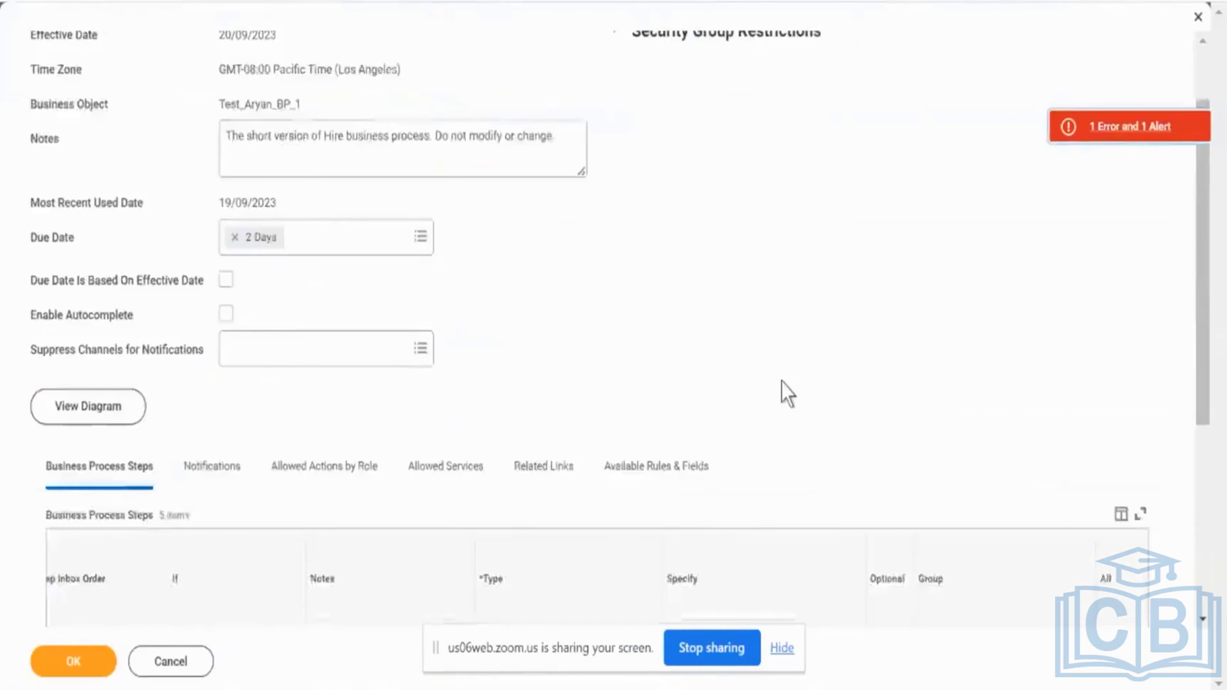
scroll(788, 394, "down", 1)
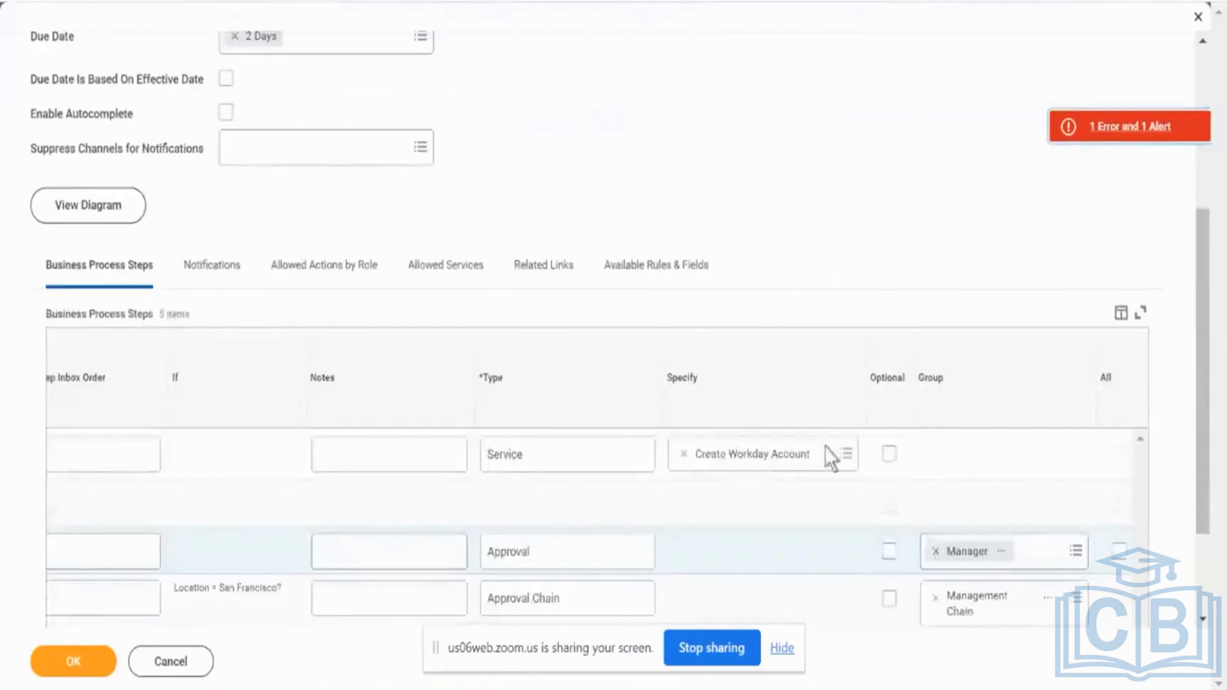
left_click(642, 465)
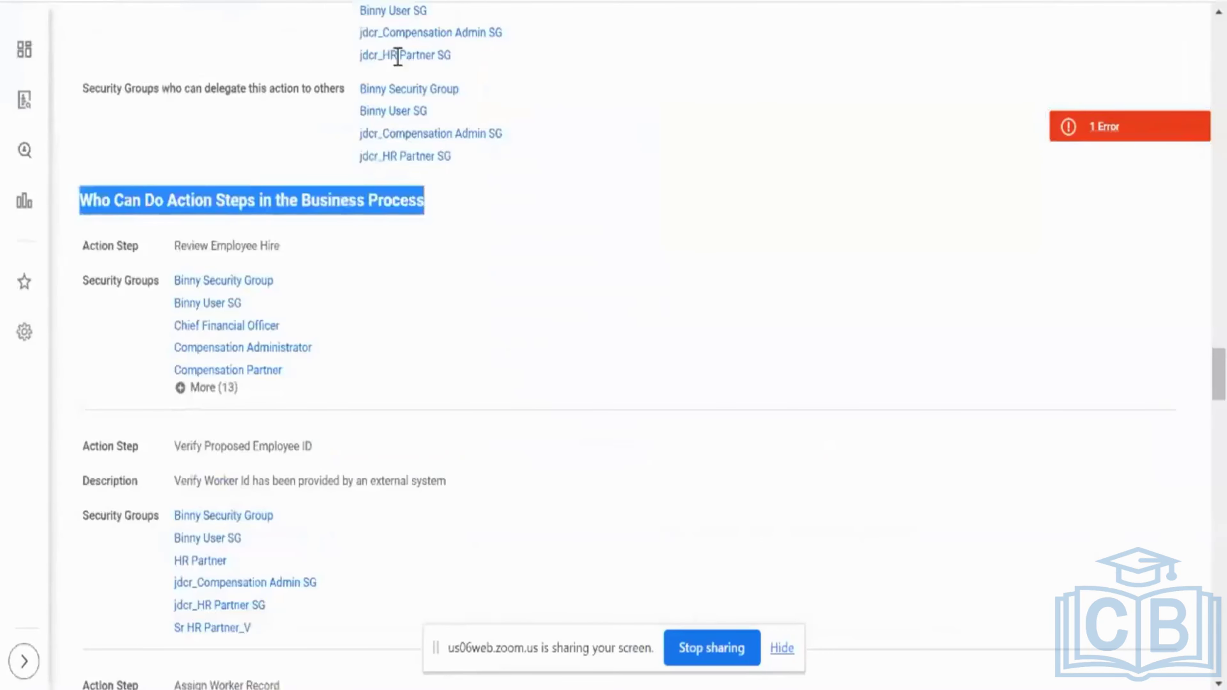
triple_click(384, 247)
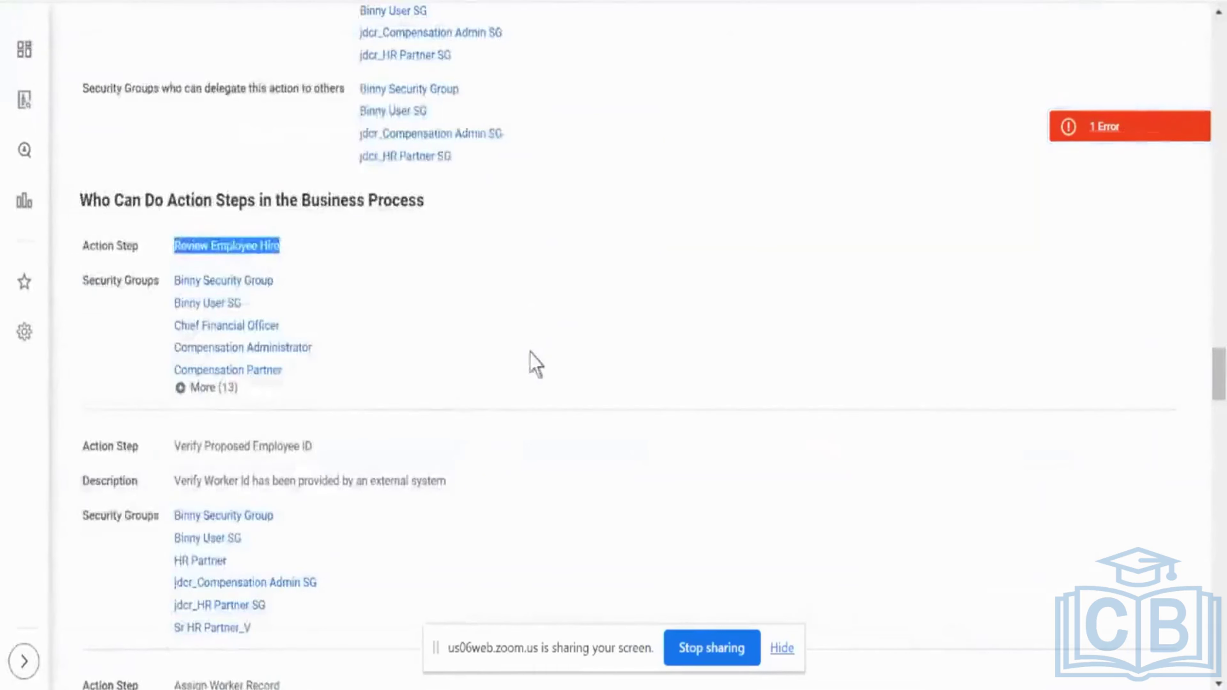
scroll(532, 363, "down", 2)
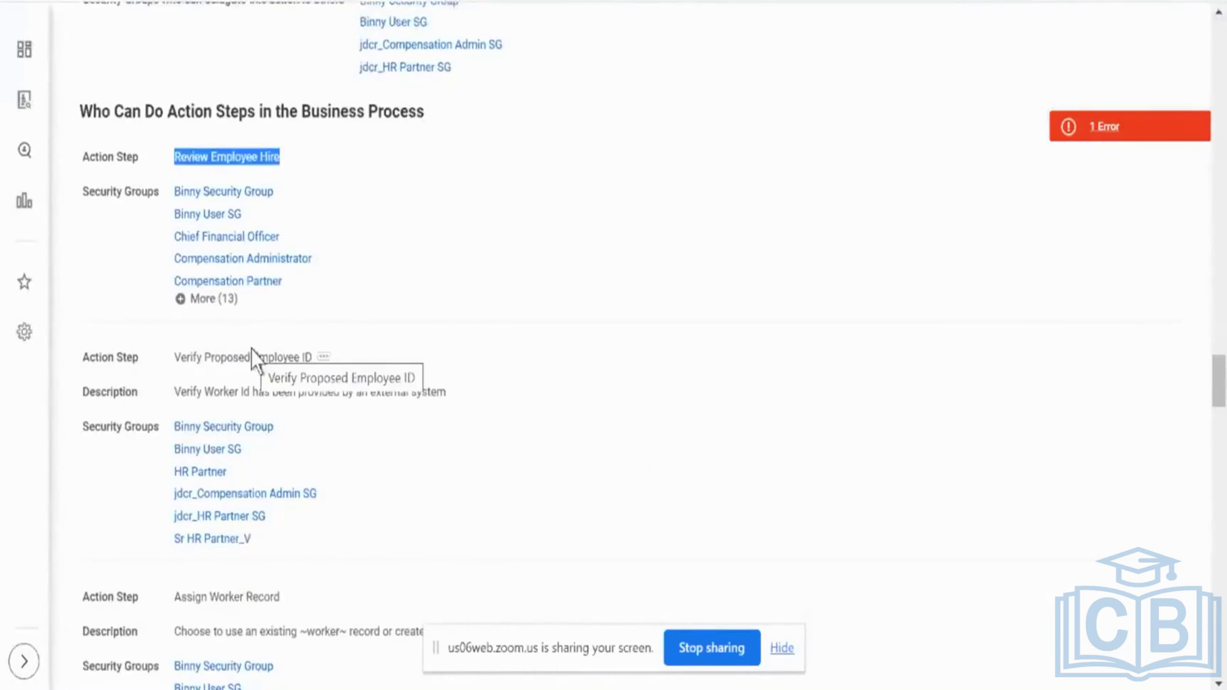
Step: Return to the Hire definition's edit page and look through all actions available to specify for the Review Employee Hire step
left_click(598, 2)
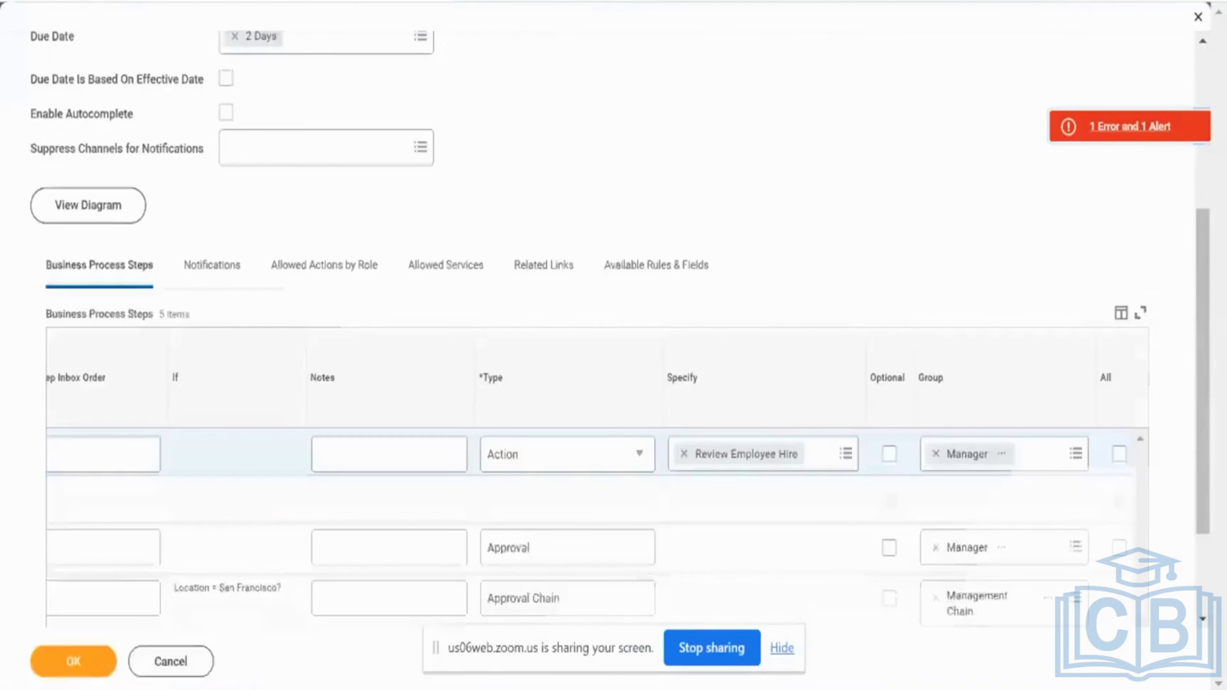
left_click(840, 465)
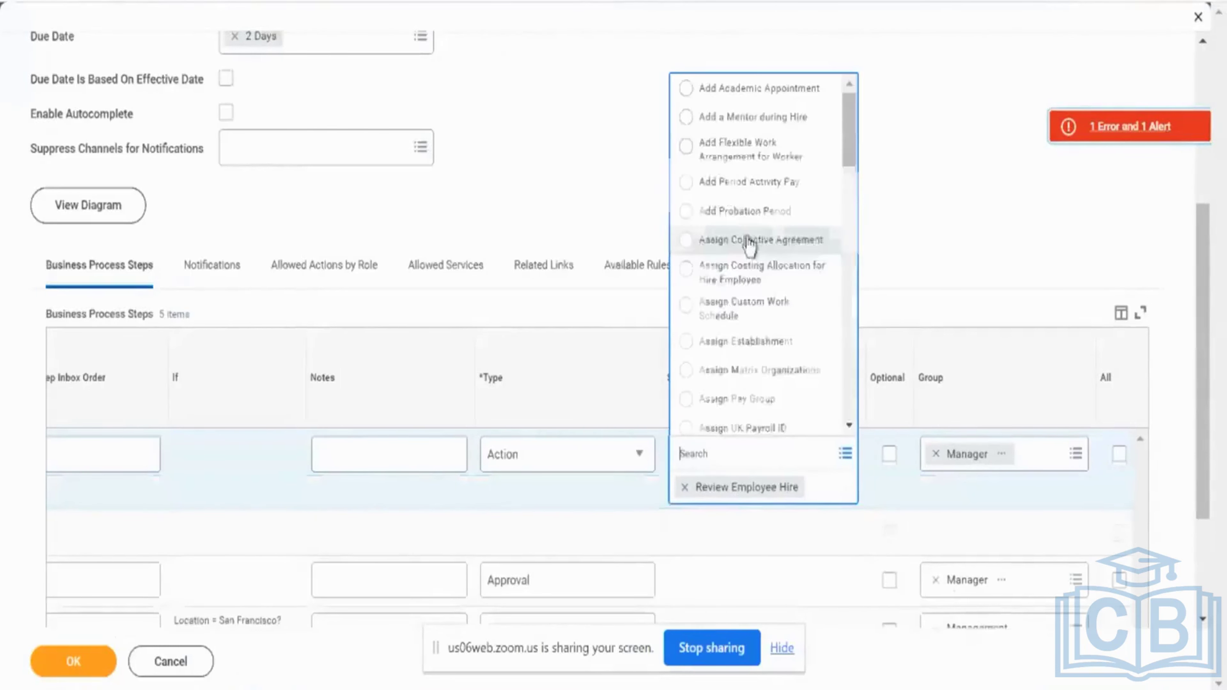
scroll(747, 241, "down", 6)
scroll(748, 237, "down", 3)
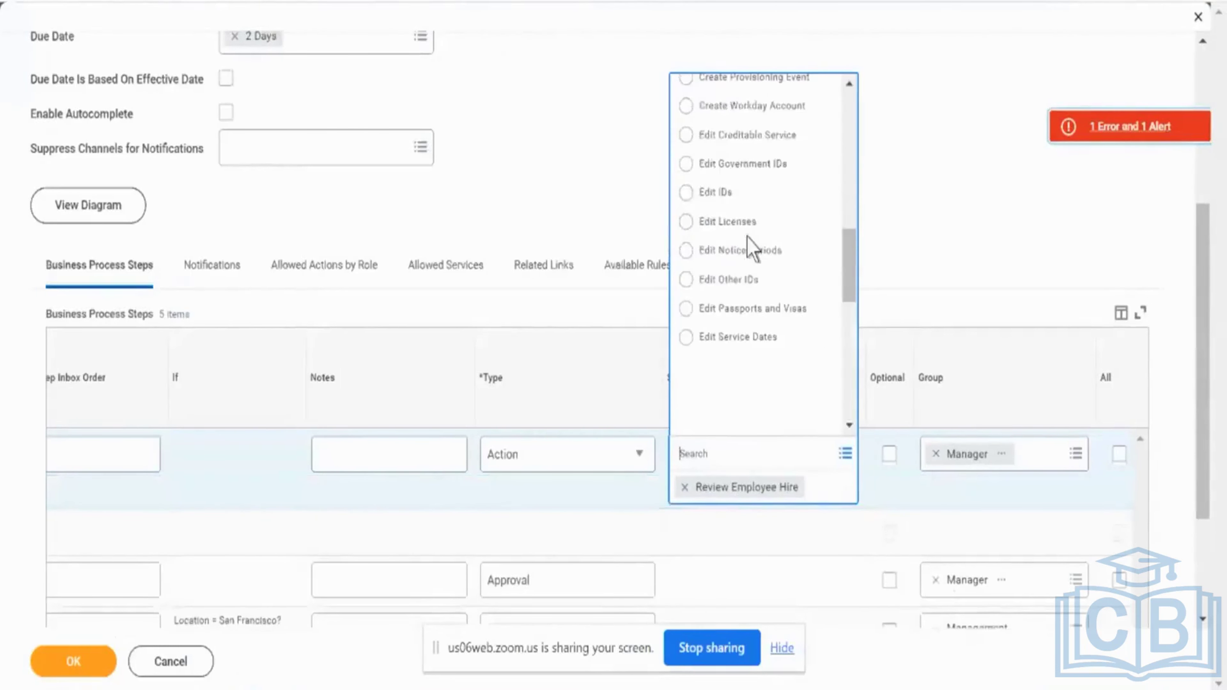
scroll(748, 237, "down", 15)
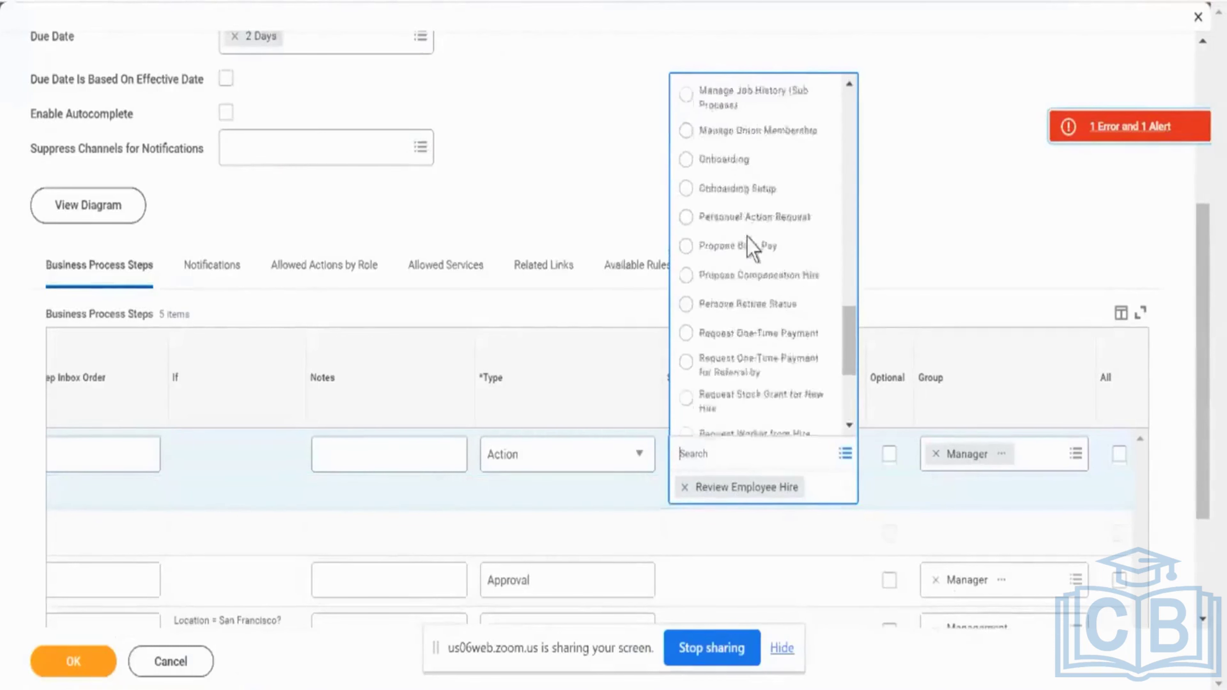
scroll(751, 247, "down", 4)
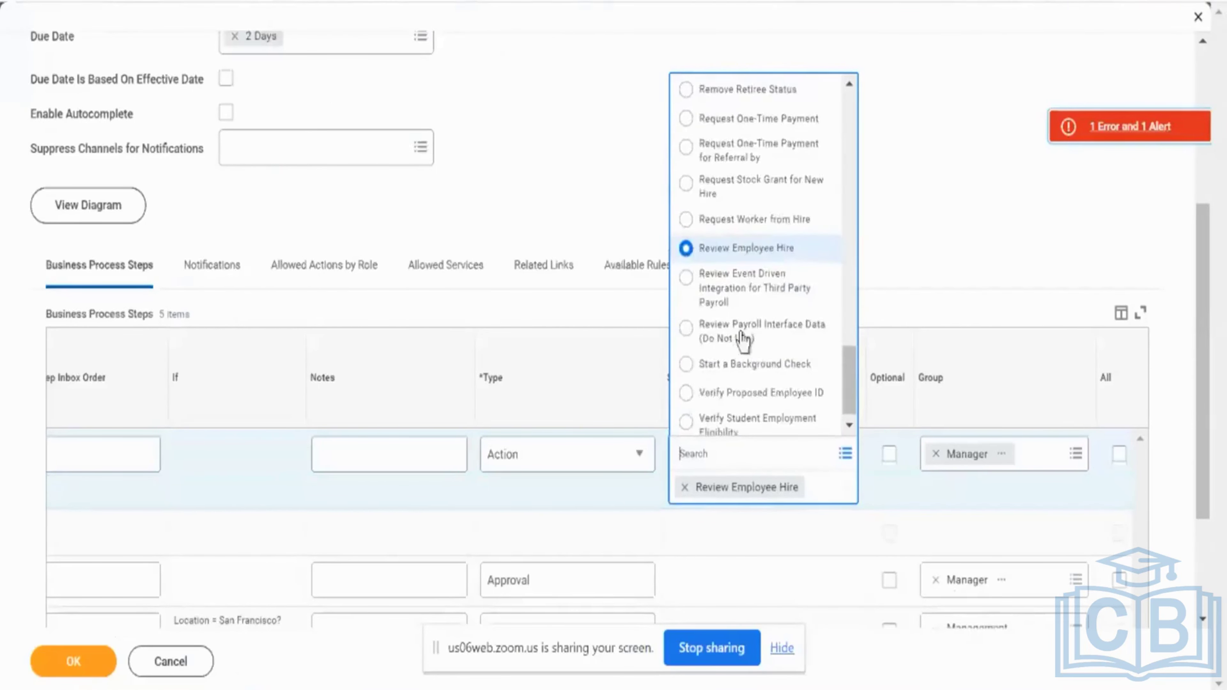
scroll(746, 368, "down", 1)
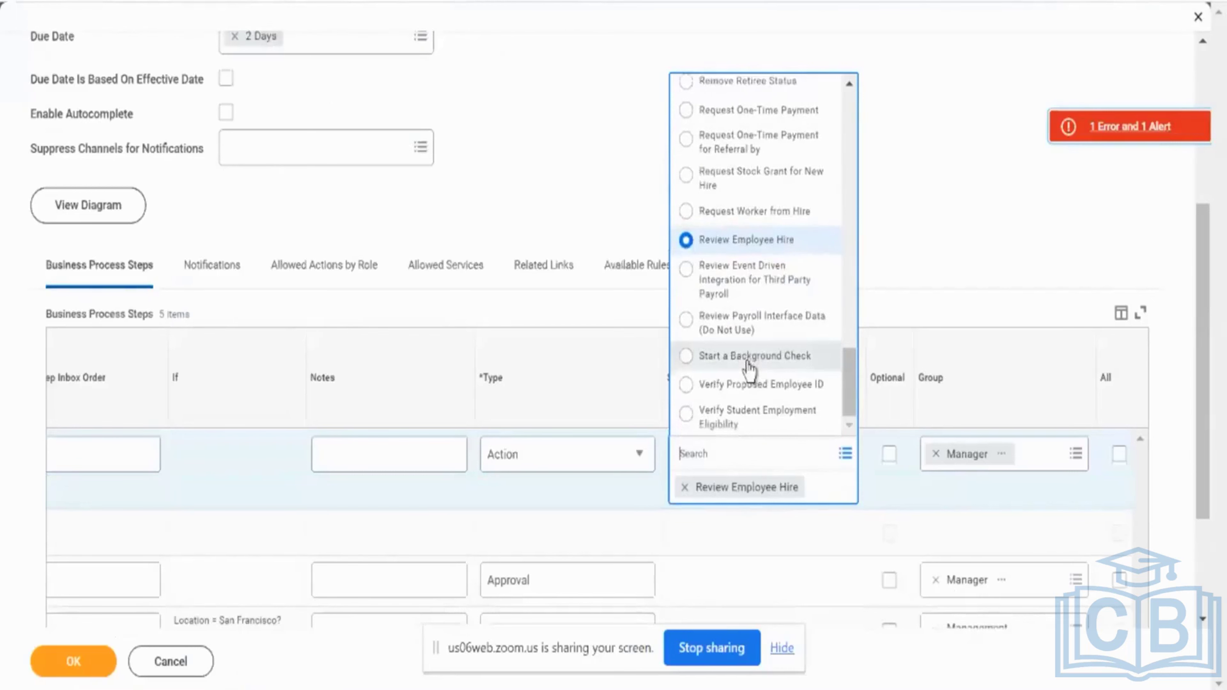